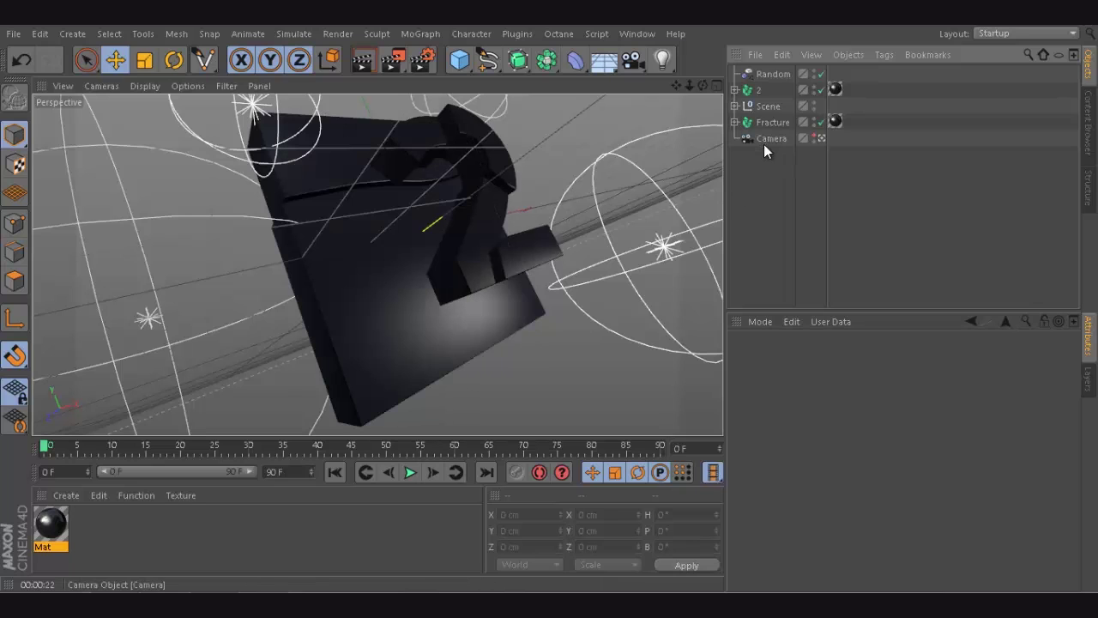
Step: Hide the 2 and Scene objects in the viewport and duplicate the Fracture object
double_click(814, 87)
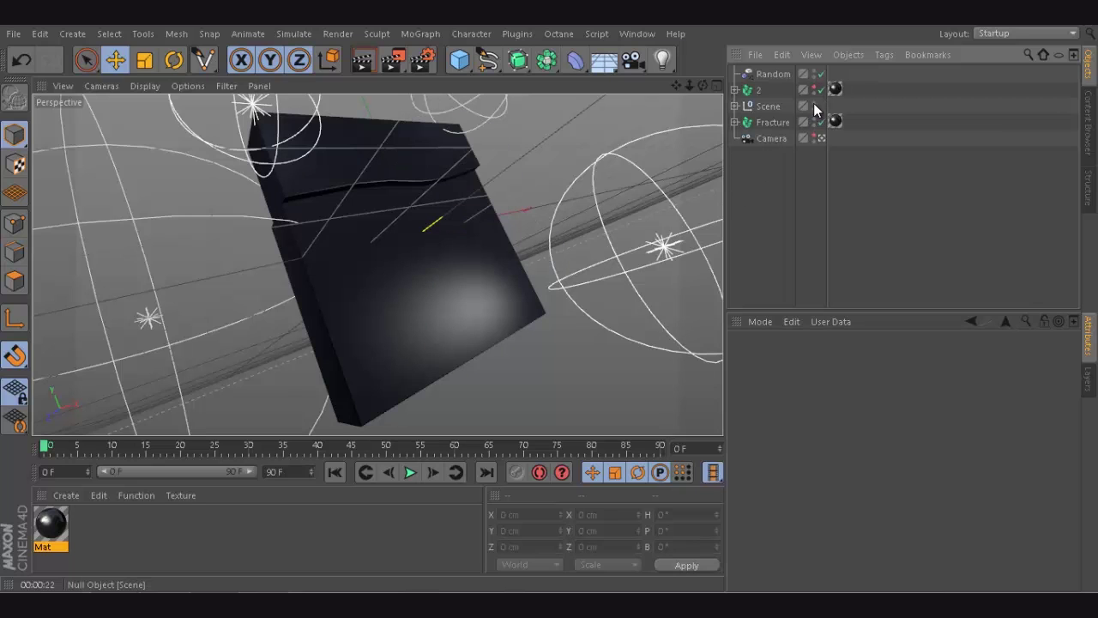
double_click(814, 104)
click(773, 122)
ctrl+drag(771, 130, 774, 116)
Step: Rename the original Fracture object as Block and its copy as Block Glass
double_click(775, 139)
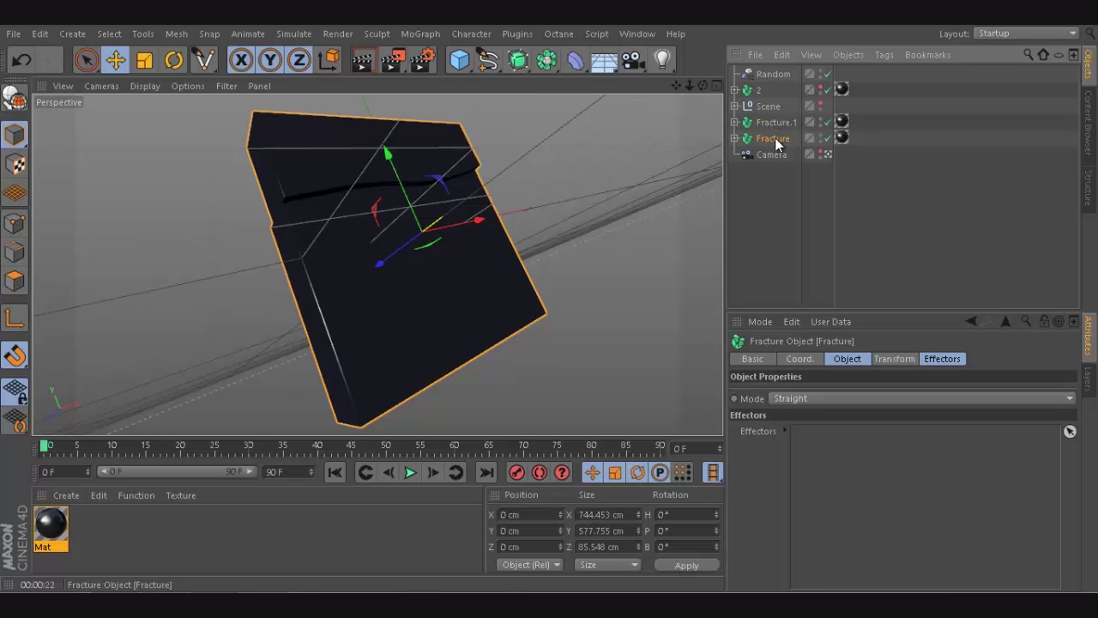
text(Block)
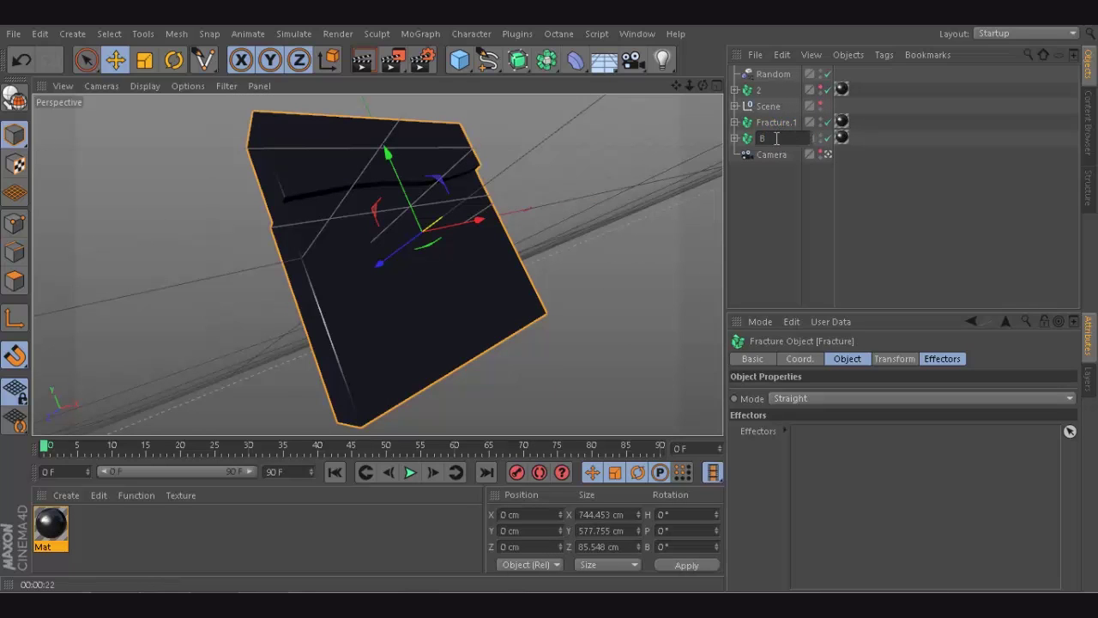
key(Return)
click(788, 125)
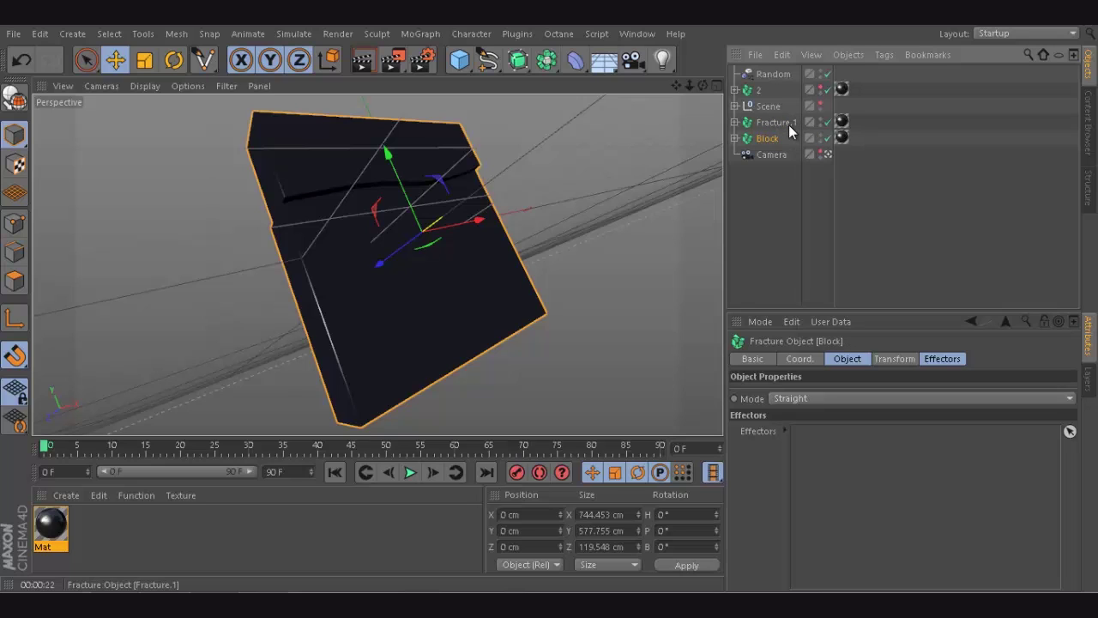
double_click(788, 125)
text(Block G)
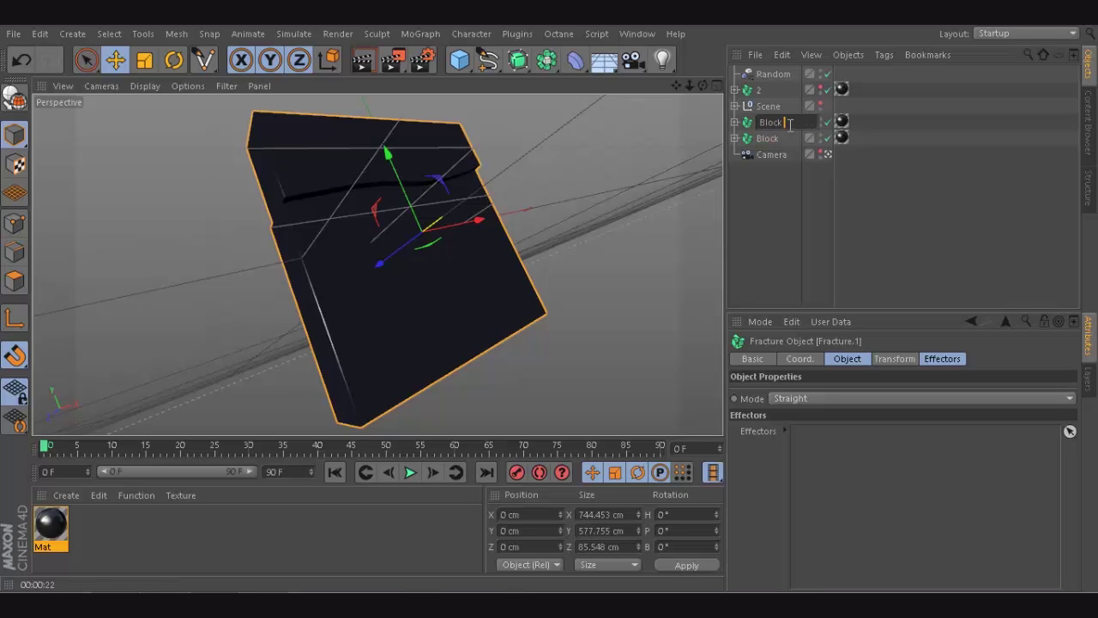
text(lass)
key(Return)
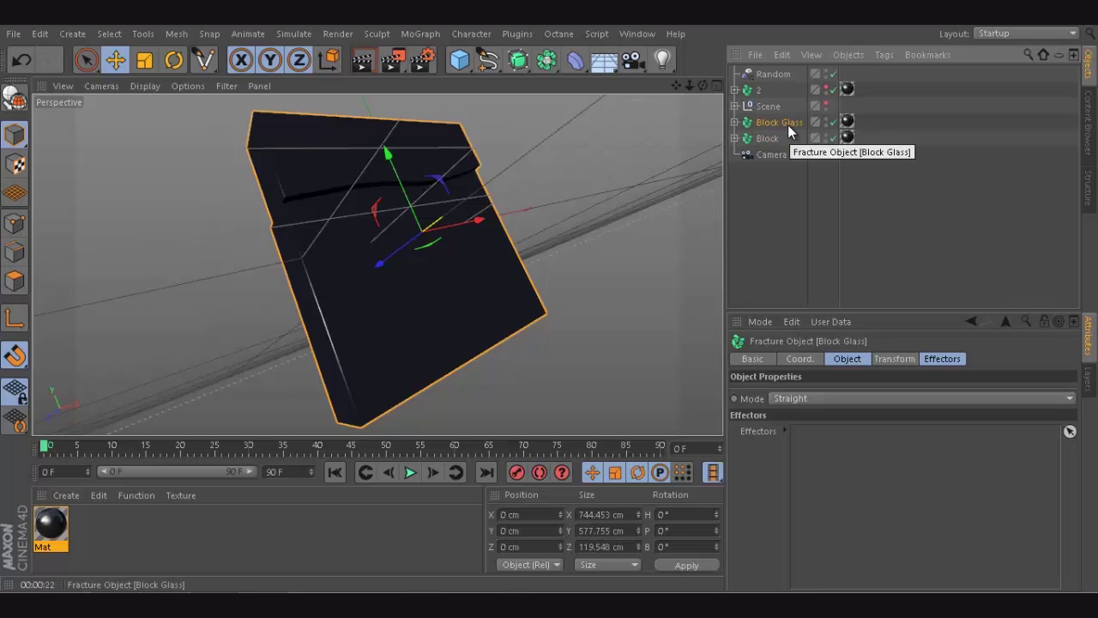
Step: Create a new default material and assign it to Block Glass in place of the dark one
click(735, 122)
click(780, 138)
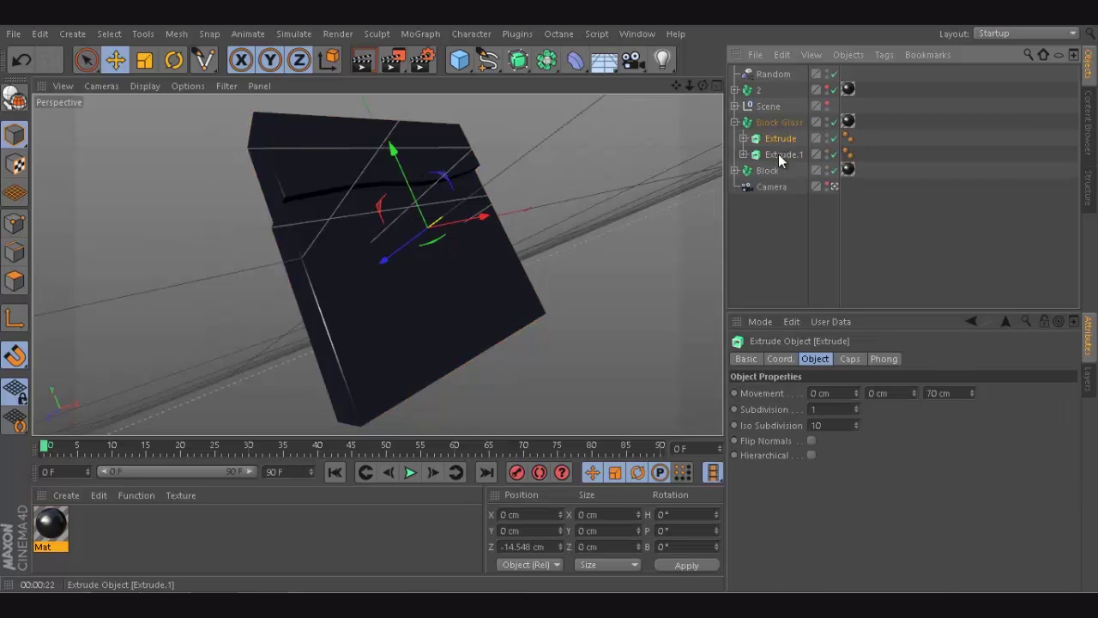
double_click(109, 547)
drag(43, 530, 847, 122)
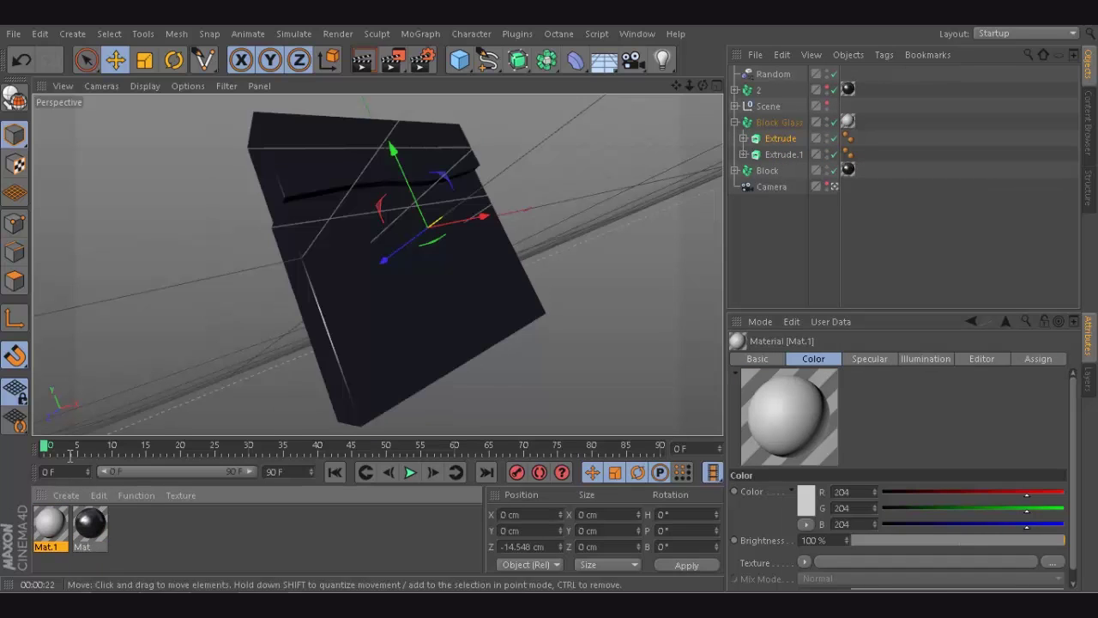
Step: Move the Block Glass object slightly along its Z axis so it sits in front of the Block object
click(776, 122)
drag(396, 263, 417, 243)
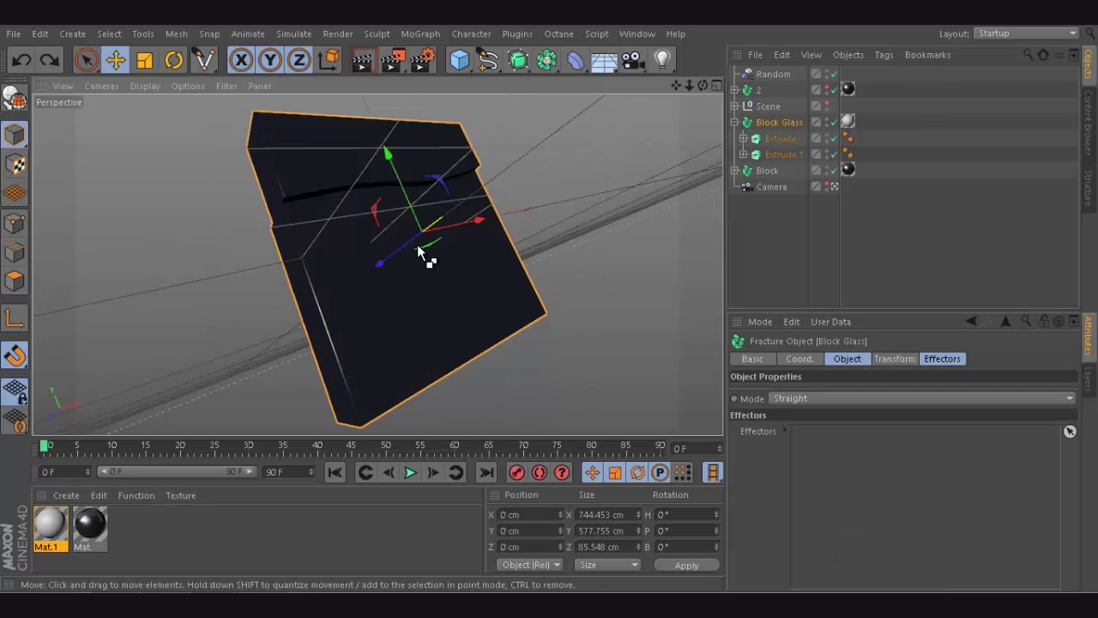
click(781, 137)
click(775, 122)
drag(375, 266, 382, 262)
Step: Thin both Extrude objects in Block Glass by trying Z movements of 10 cm and 5 cm and settling on 4 cm
click(781, 138)
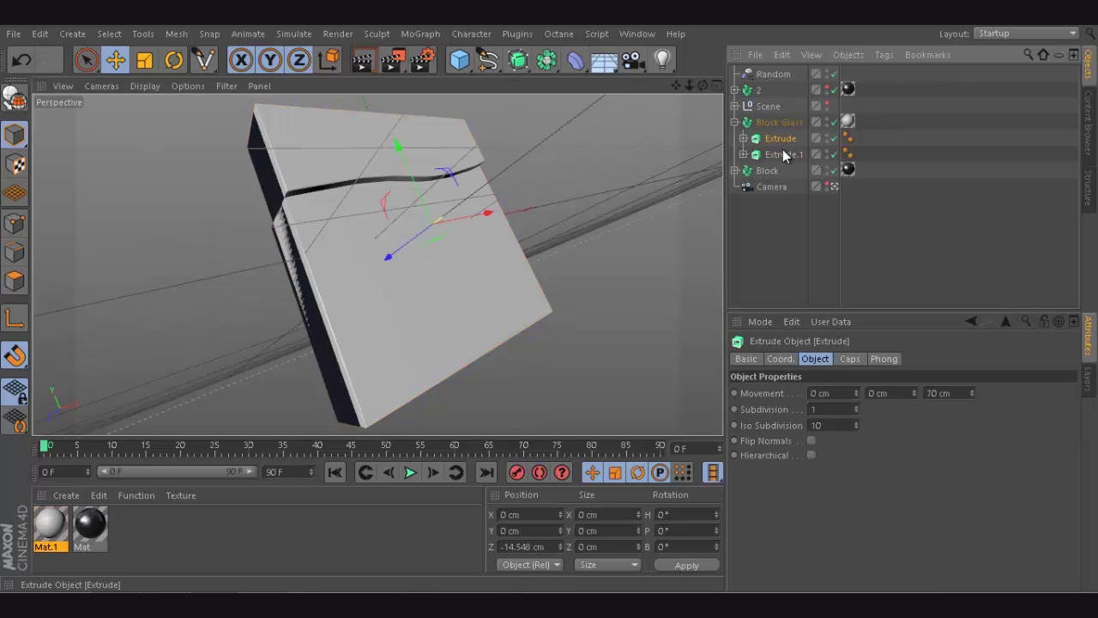
ctrl+click(784, 154)
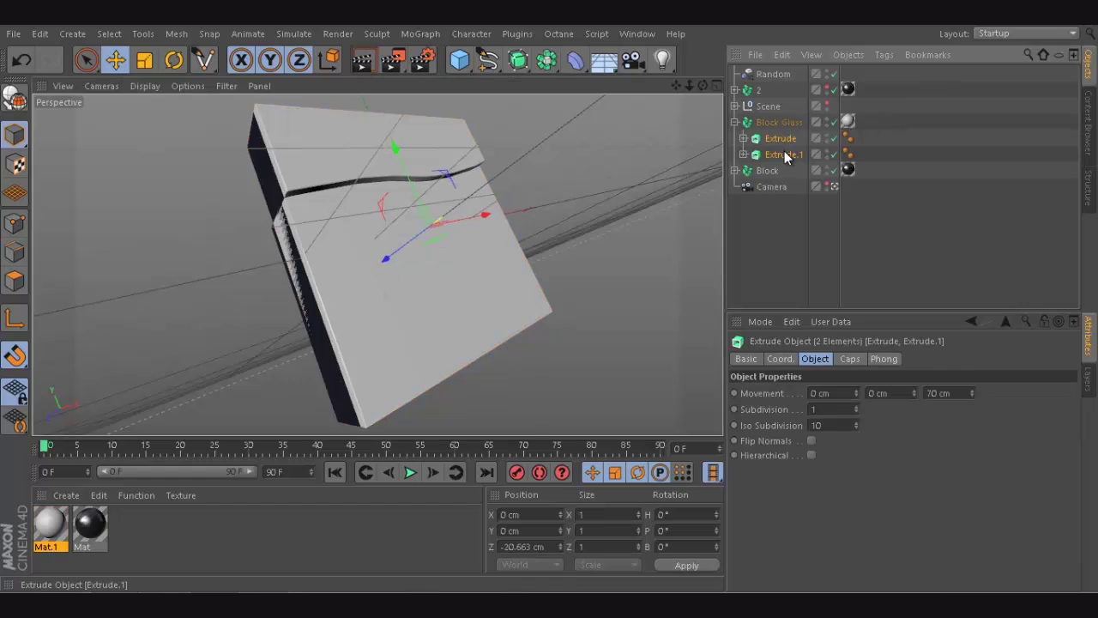
click(962, 393)
text(10)
key(Return)
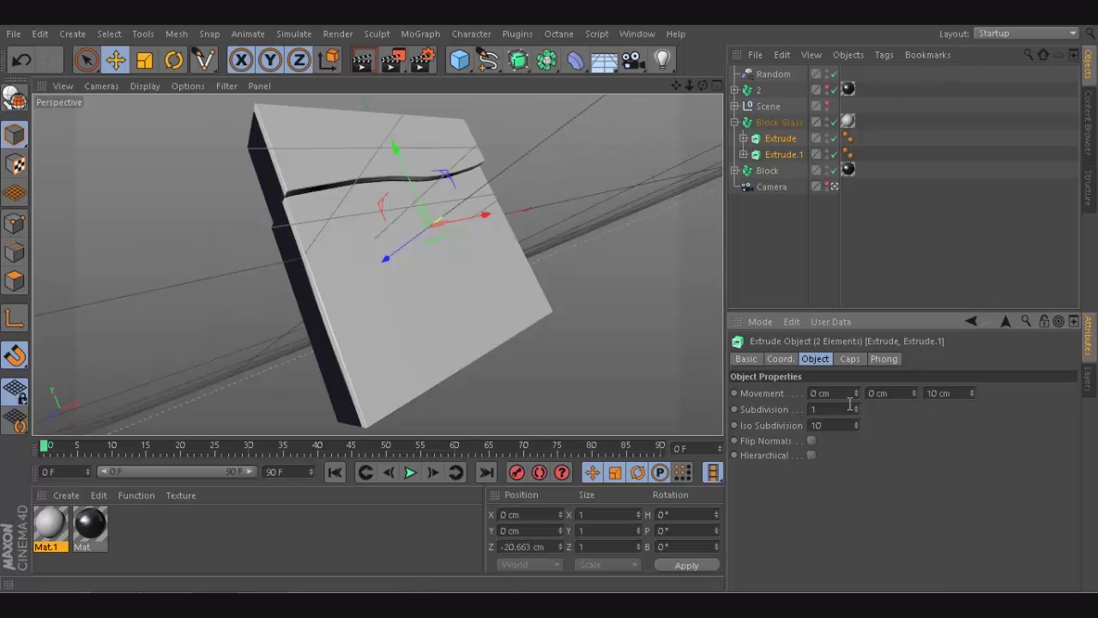
click(945, 393)
text(5)
key(Return)
mouse_move(703, 86)
mouse_down()
mouse_move(803, 152)
mouse_move(703, 95)
mouse_up()
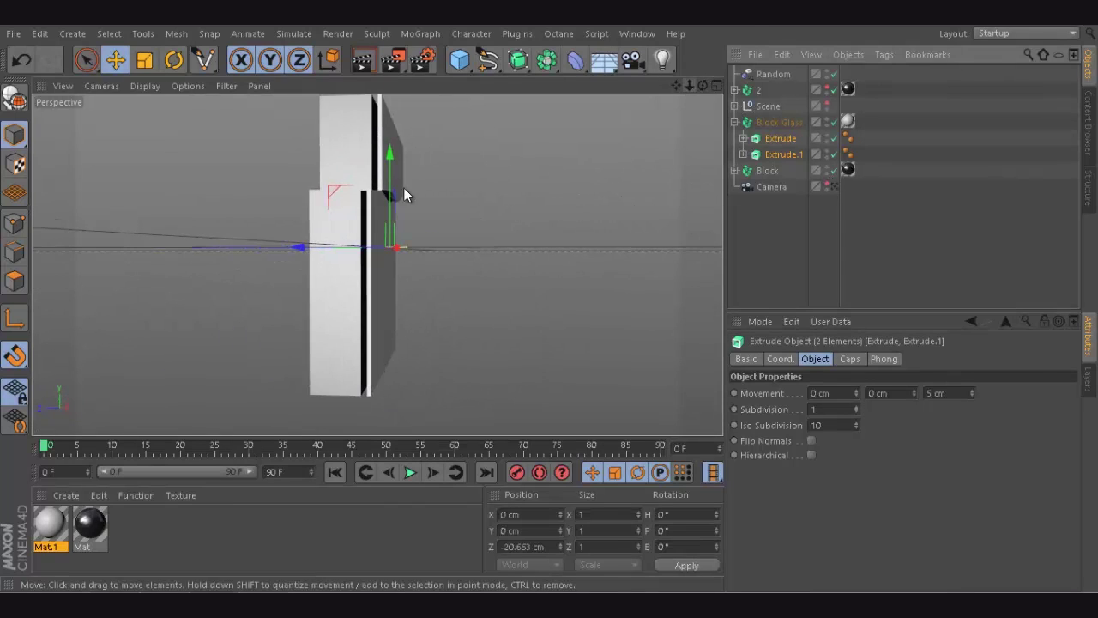
click(948, 393)
text(4)
key(Return)
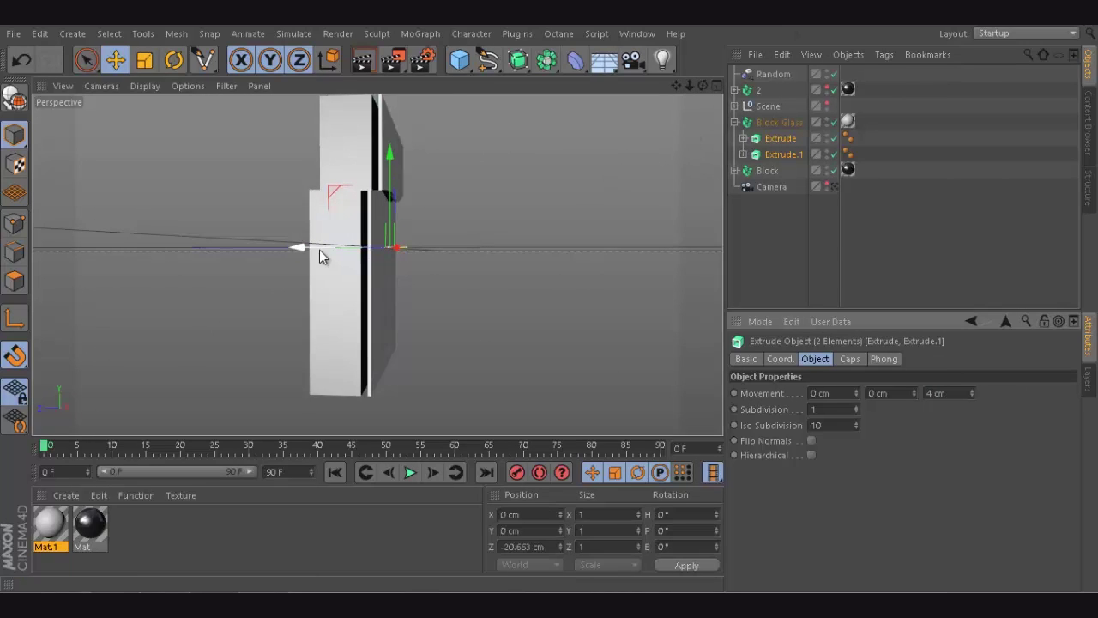
Step: Shift both Block Glass extrudes to about -21.14 cm along Z, returning to the scene camera's view
drag(304, 248, 304, 247)
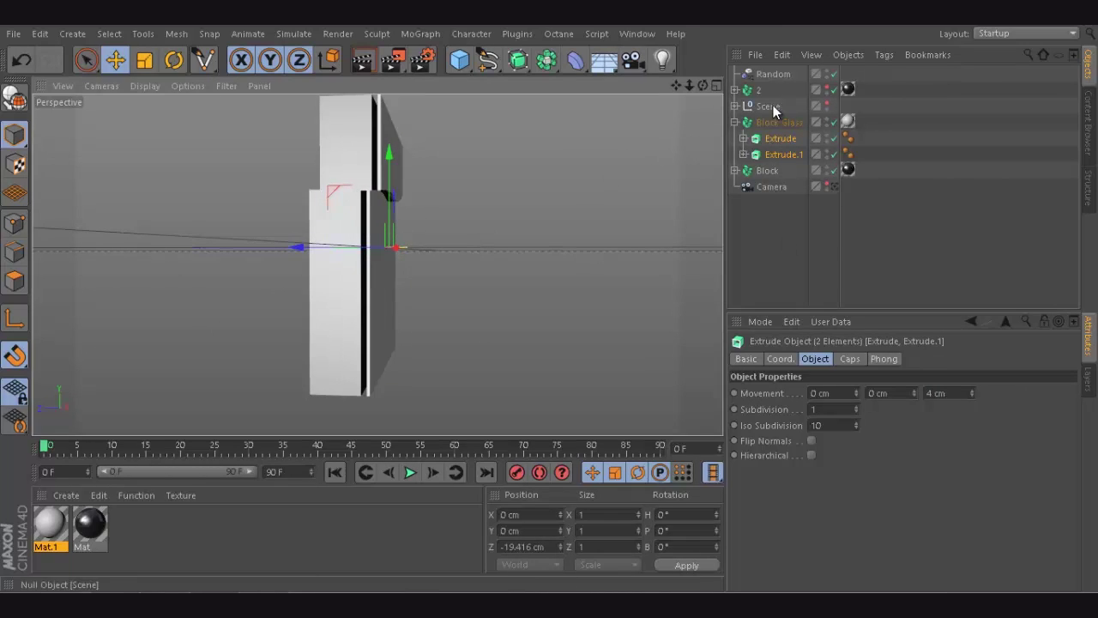
click(835, 186)
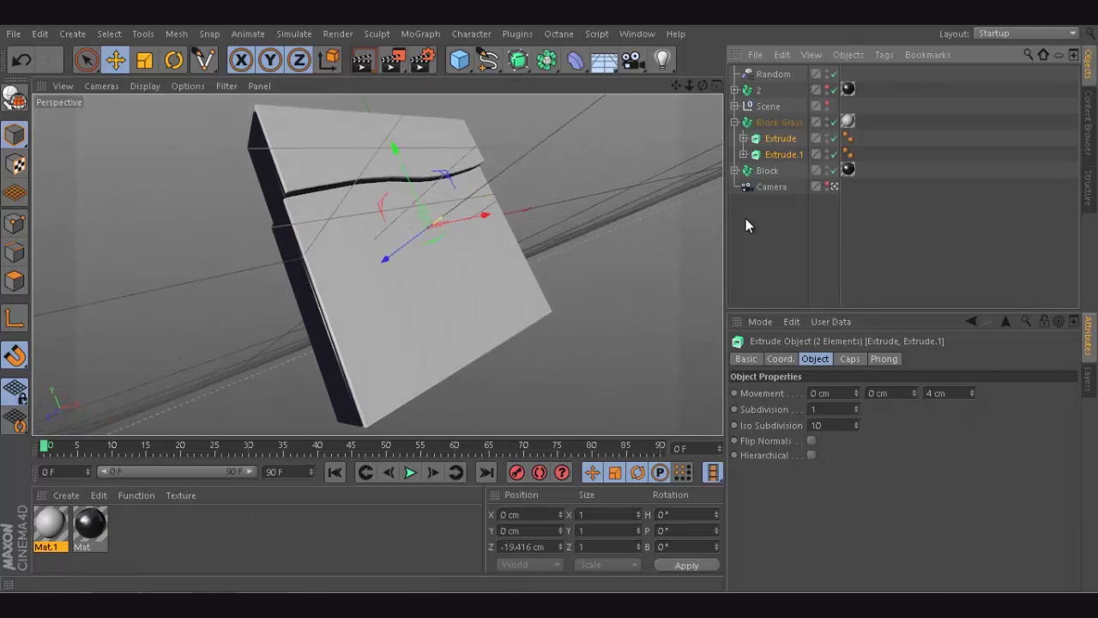
drag(390, 261, 390, 258)
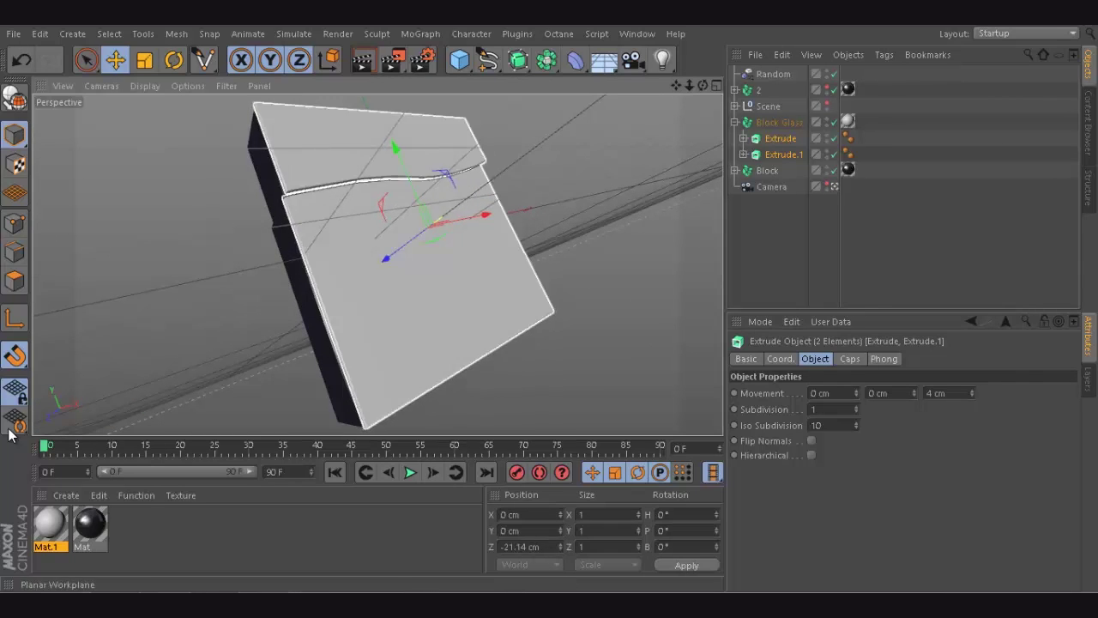
Step: Enable transparency on material Mat.1 and render the viewport to preview the glass
double_click(44, 523)
drag(545, 120, 712, 75)
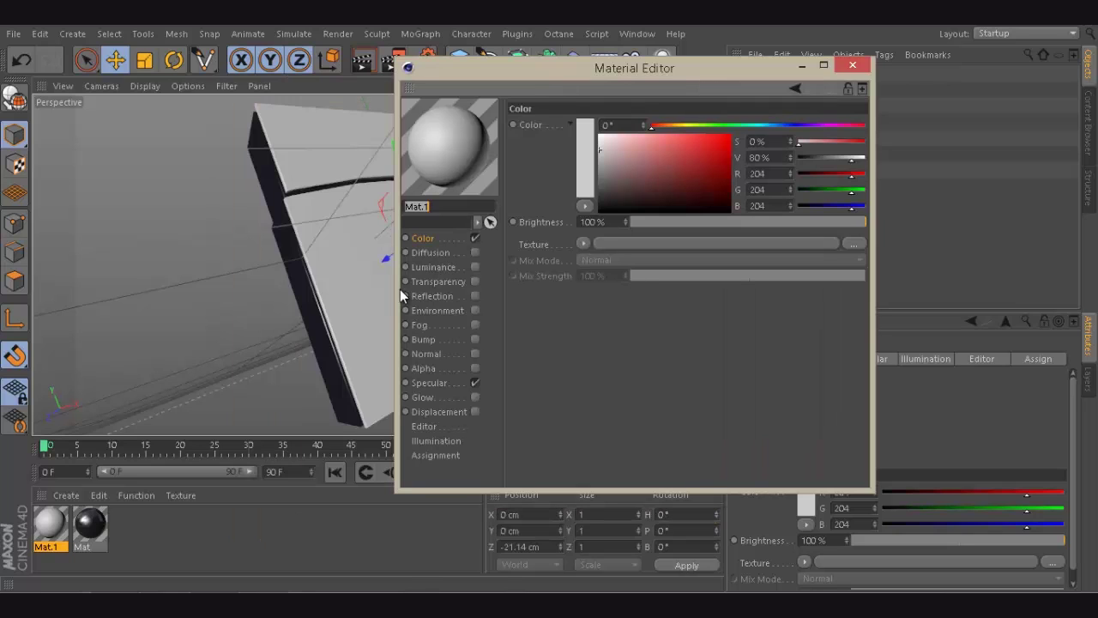
click(436, 282)
click(474, 282)
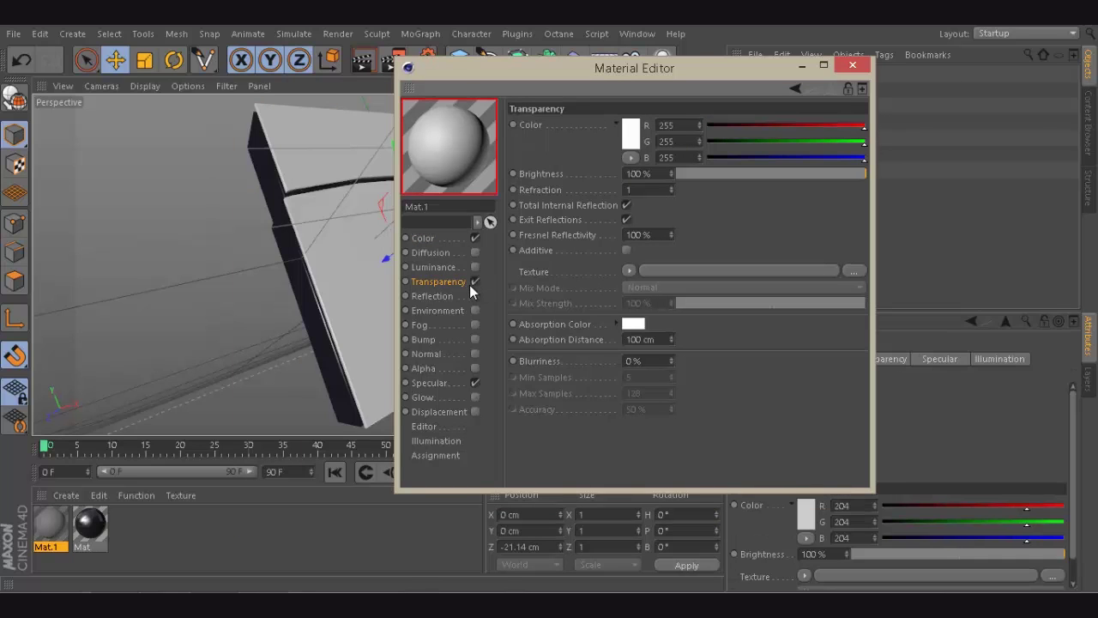
click(287, 184)
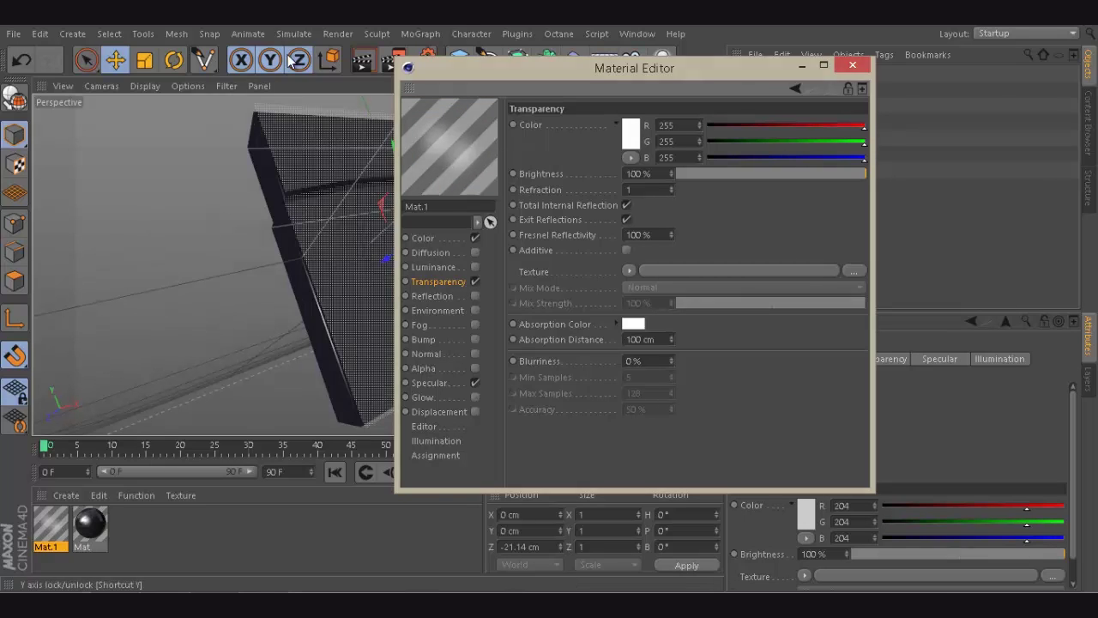
drag(646, 74, 919, 91)
click(374, 65)
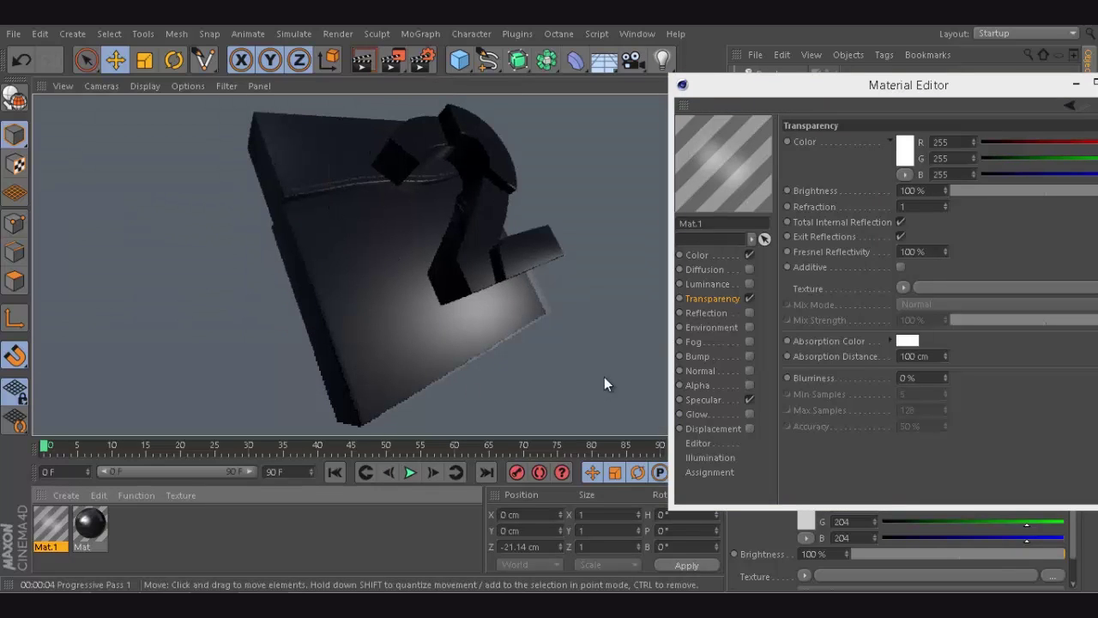
Step: Set Mat.1's transparency refraction to 1.4 and render the viewport again
drag(828, 93, 506, 107)
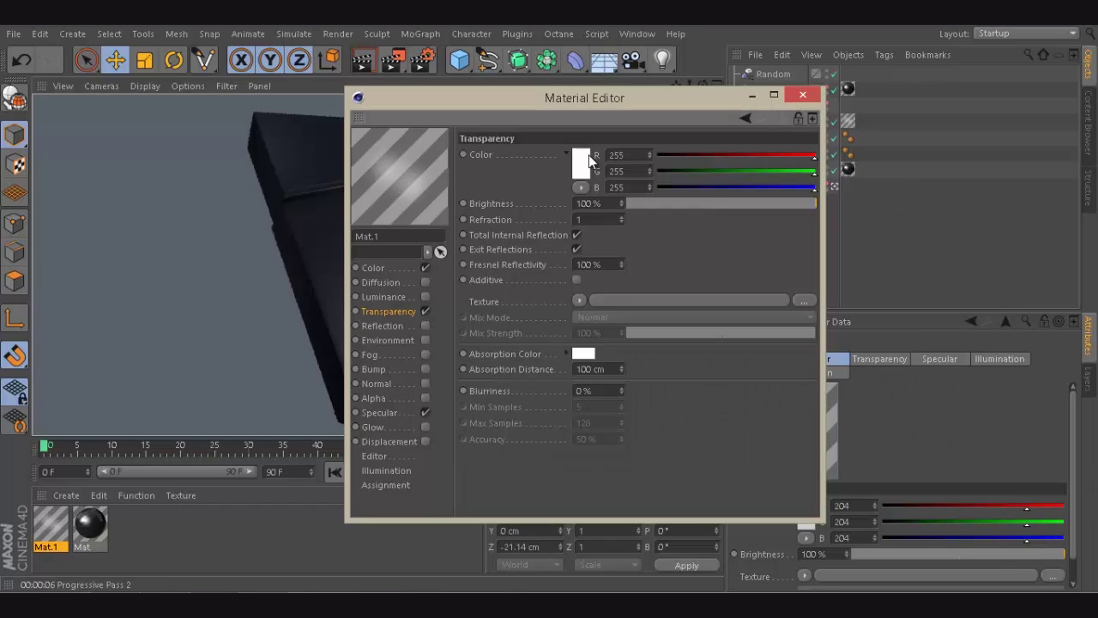
click(495, 219)
click(610, 221)
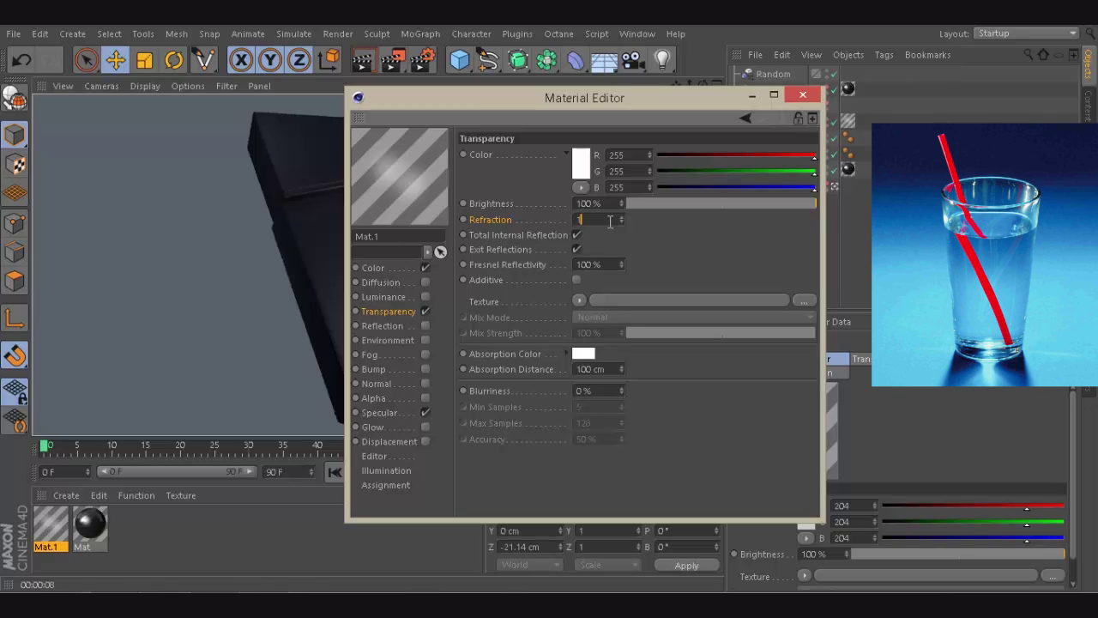
text(1)
key(BackSpace)
text(.4)
key(Return)
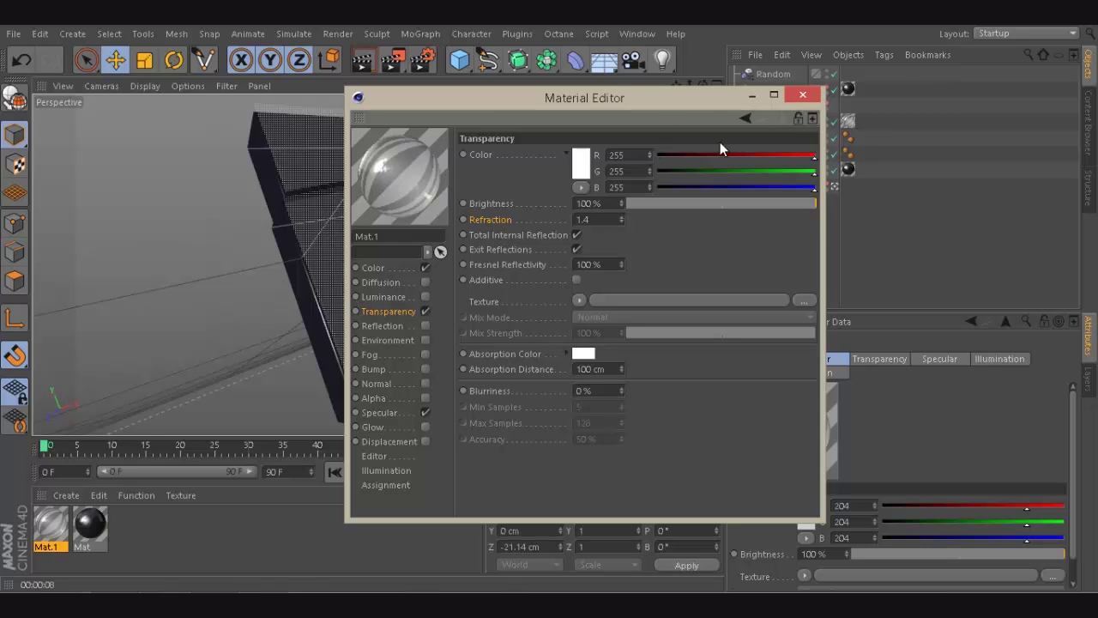
drag(683, 105, 992, 92)
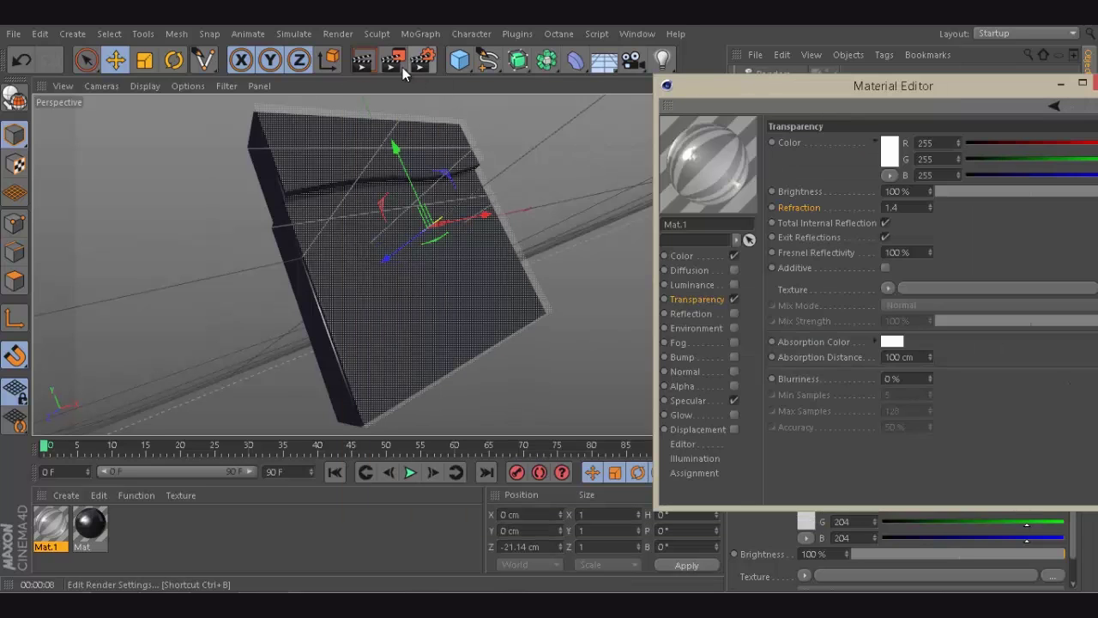
click(369, 60)
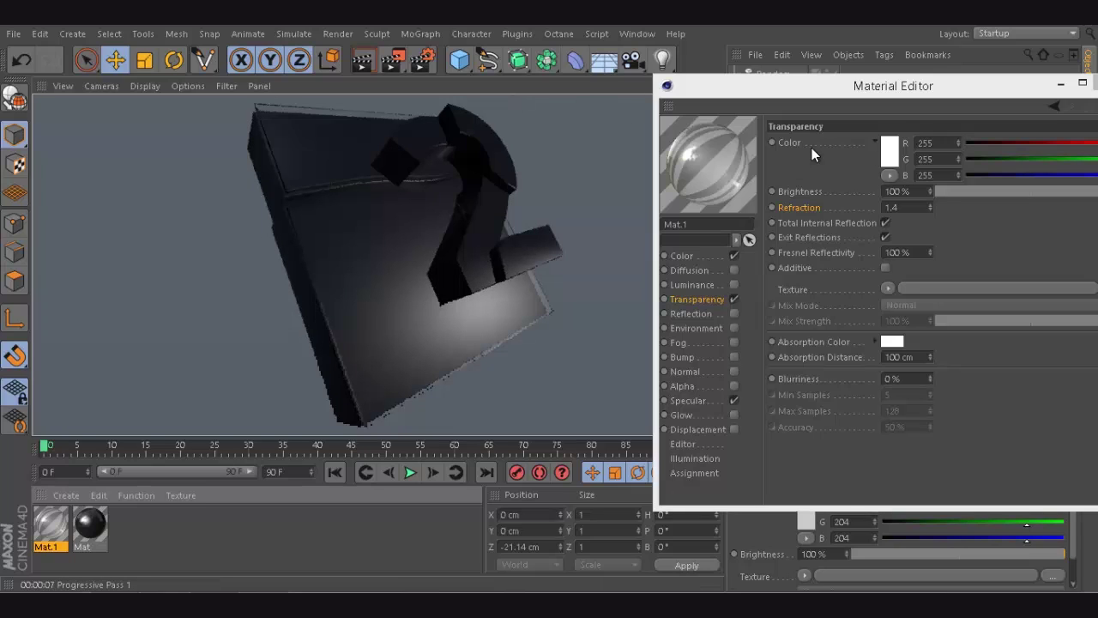
Step: Set Mat.1's specular width to 21% and height to 70%, render the viewport, and close the Material Editor
drag(875, 92, 750, 70)
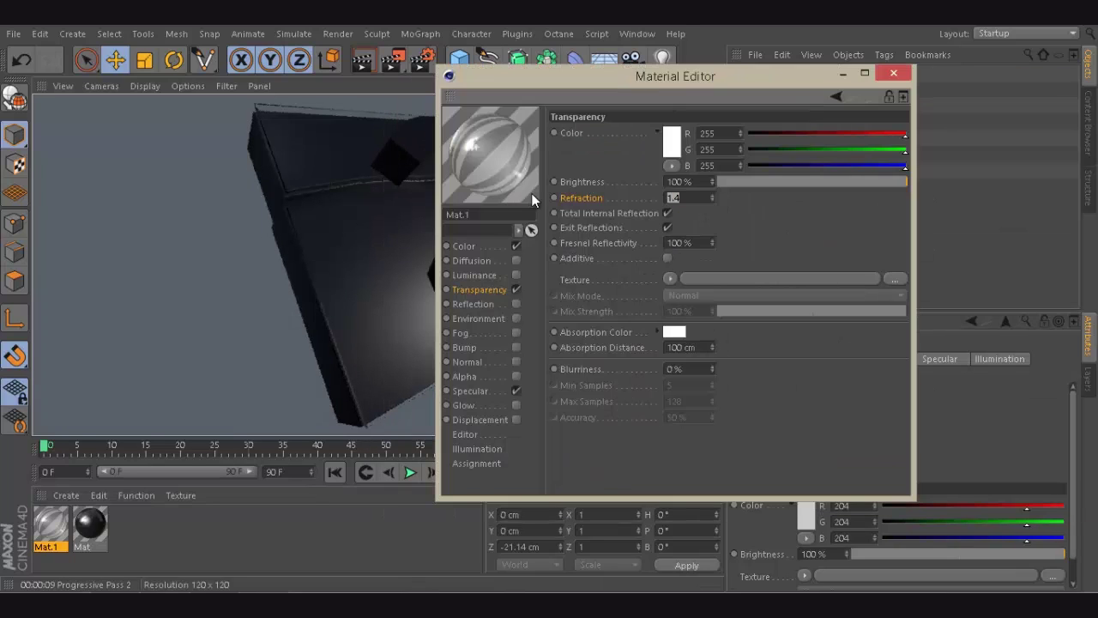
click(483, 391)
drag(786, 362, 721, 370)
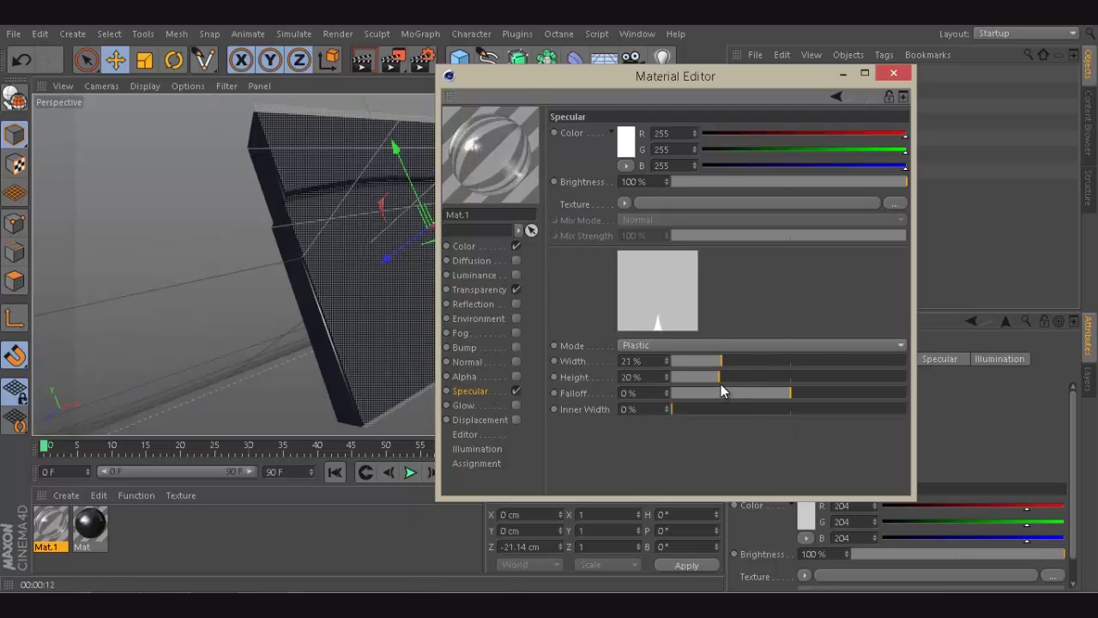
drag(717, 378, 837, 392)
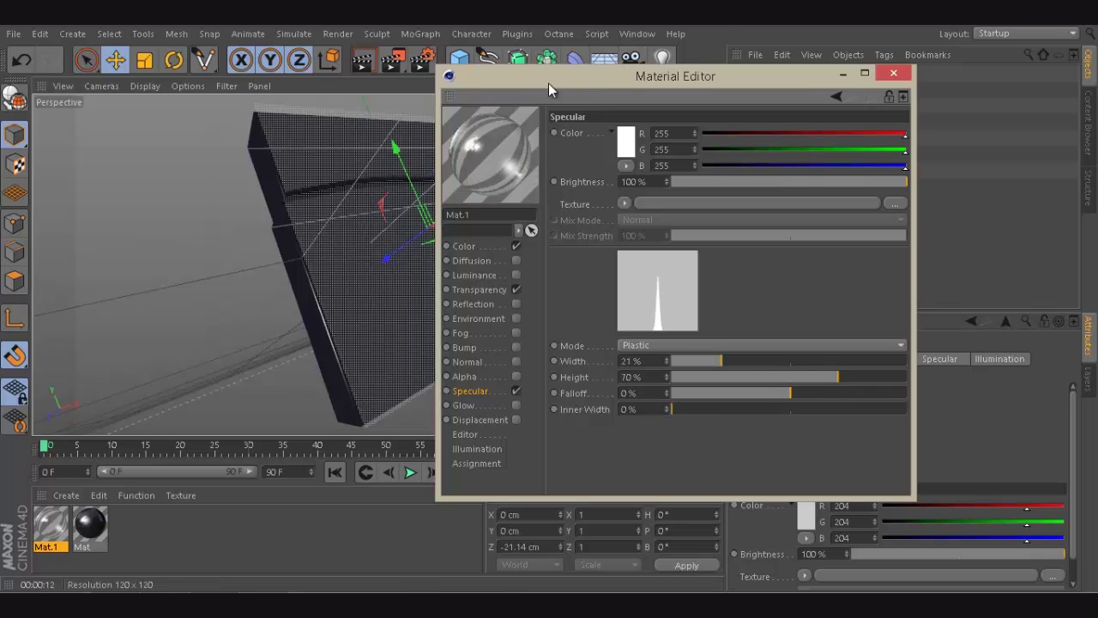
drag(549, 75, 794, 70)
click(374, 61)
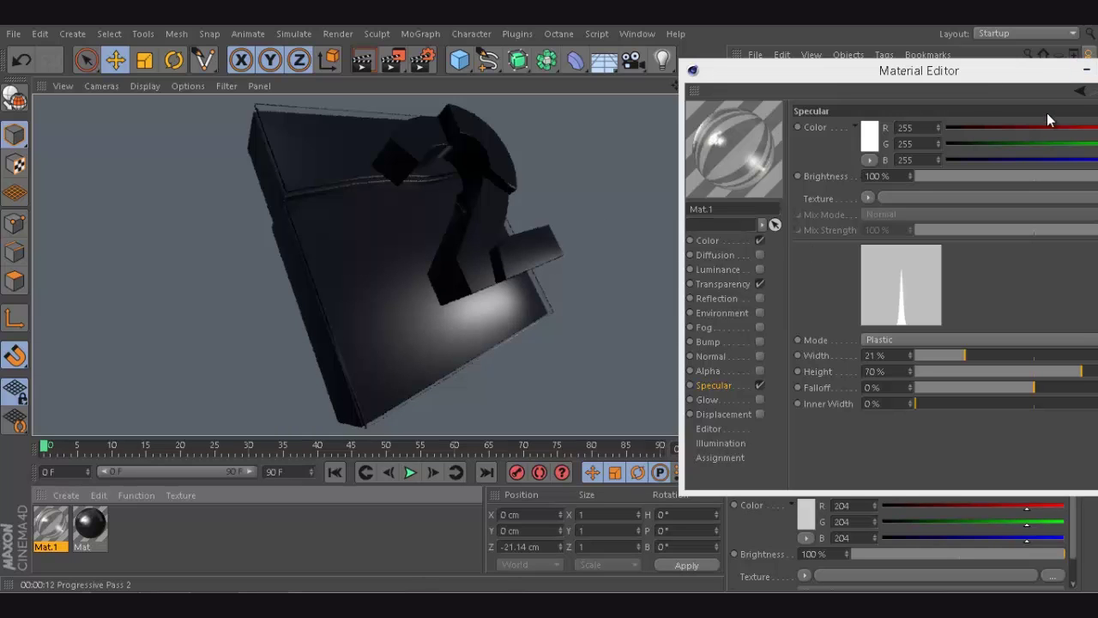
drag(1049, 77, 674, 82)
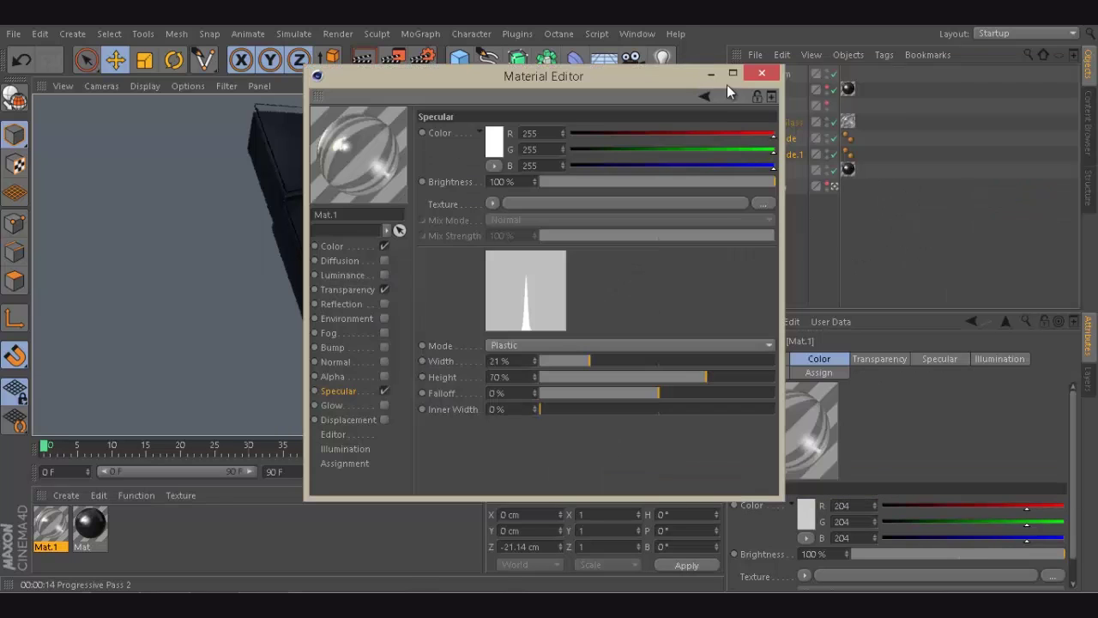
click(761, 73)
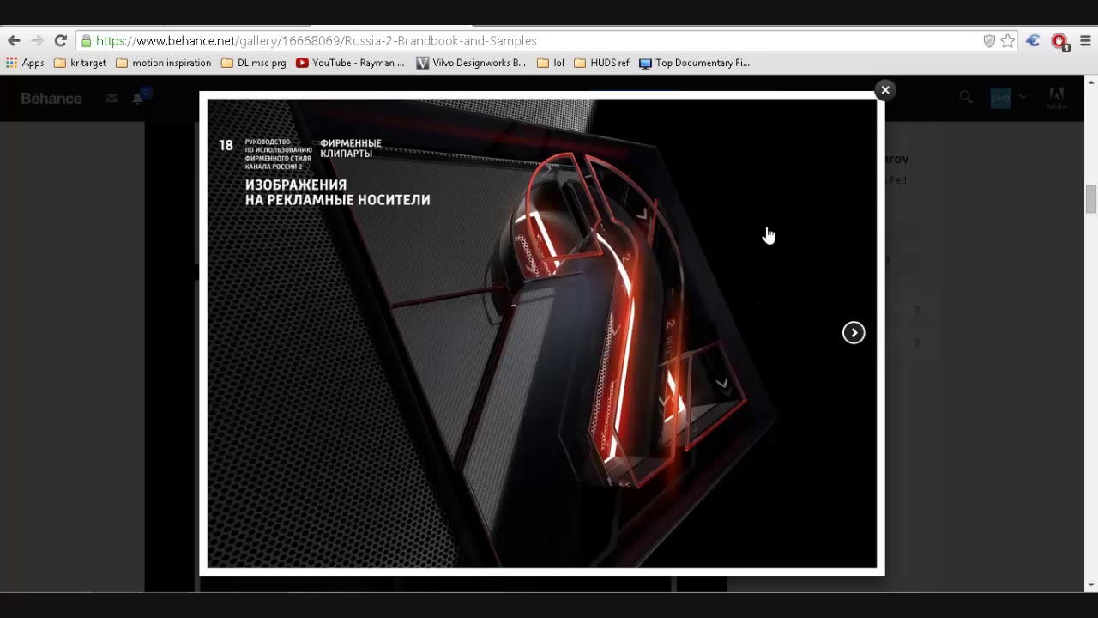
Step: Switch to the image viewer to examine the dark cubes reference render, and return to Cinema 4D with all objects deselected
key(alt+Tab)
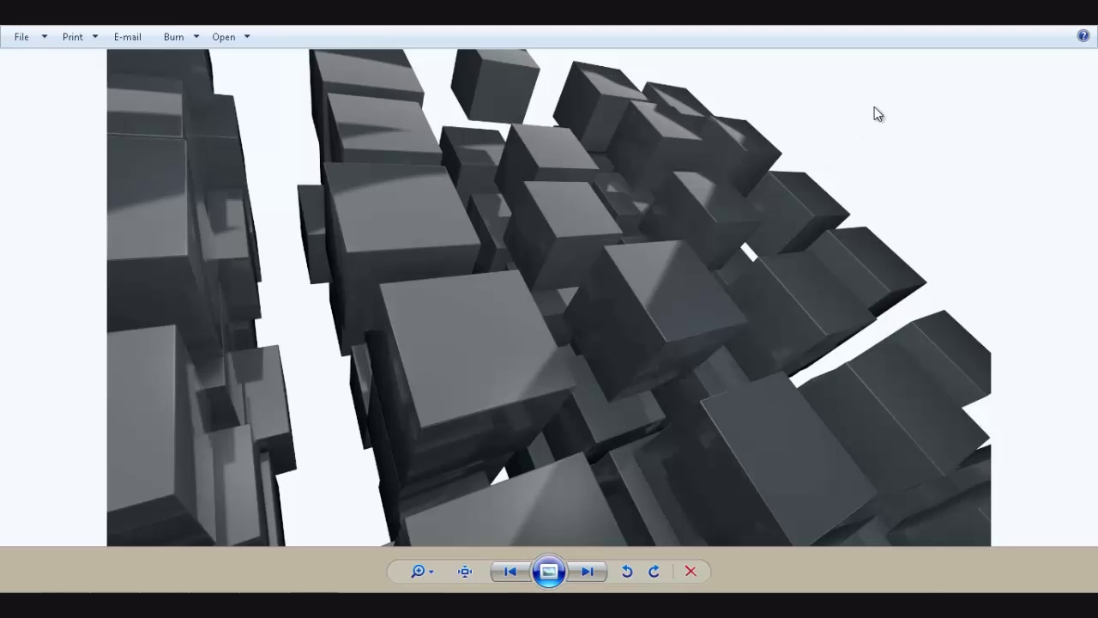
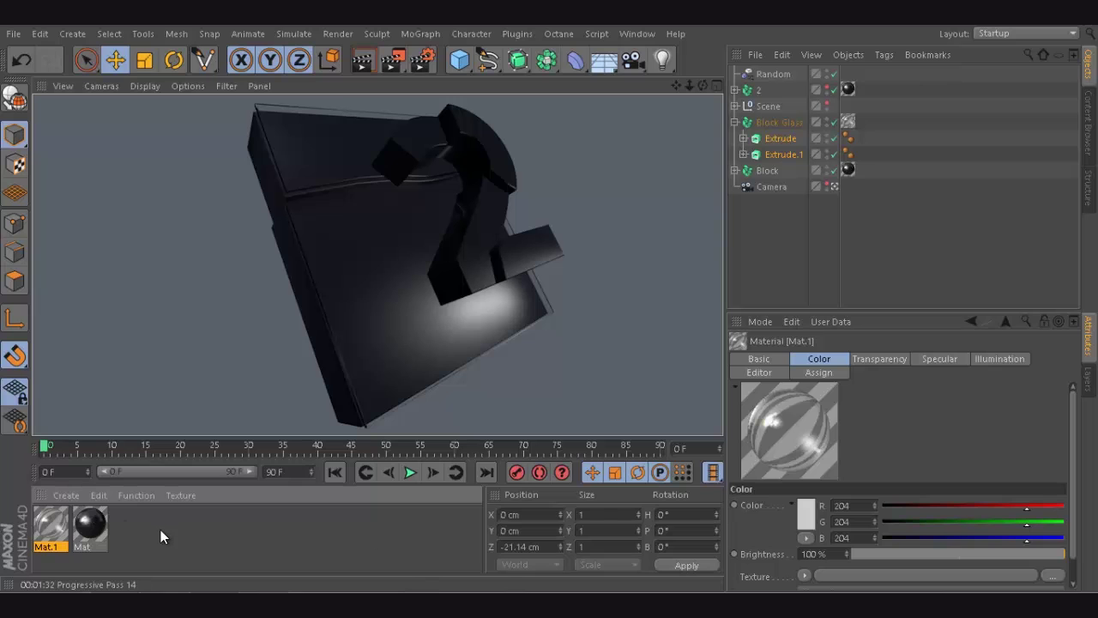
click(766, 262)
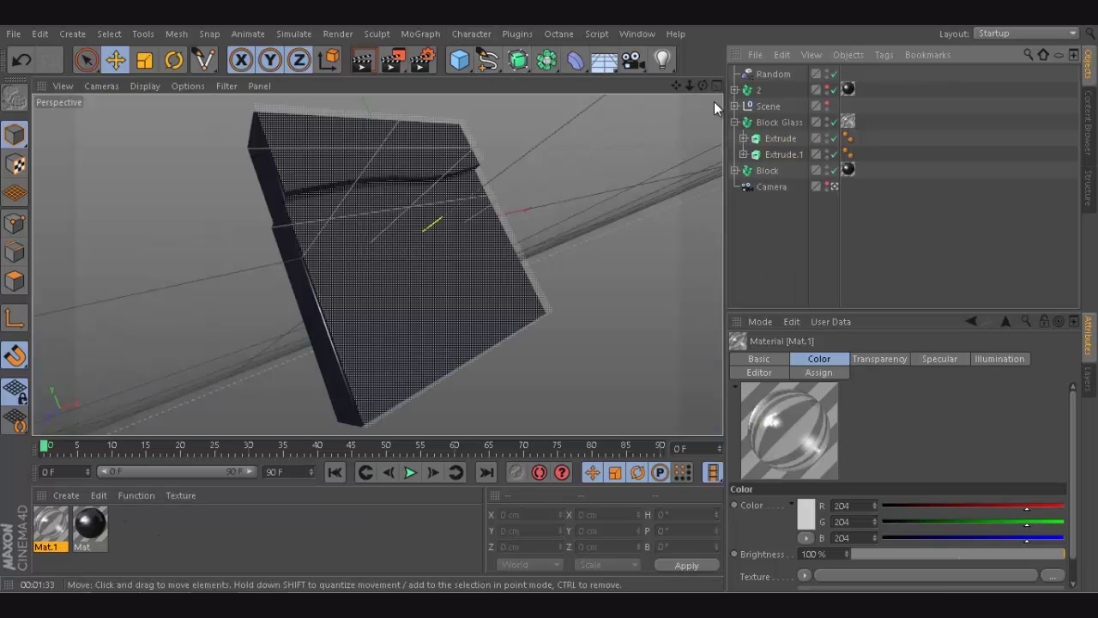
Step: Add a plane, set its orientation to +Z, and move it in front of the block to about -332 cm in Z
click(463, 61)
click(604, 113)
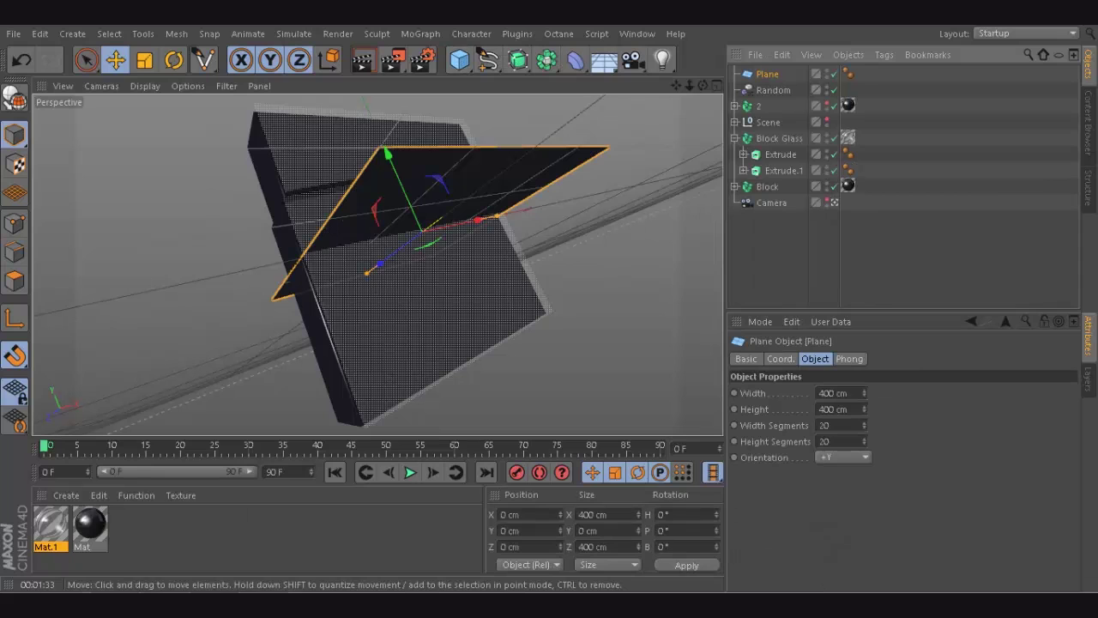
click(851, 457)
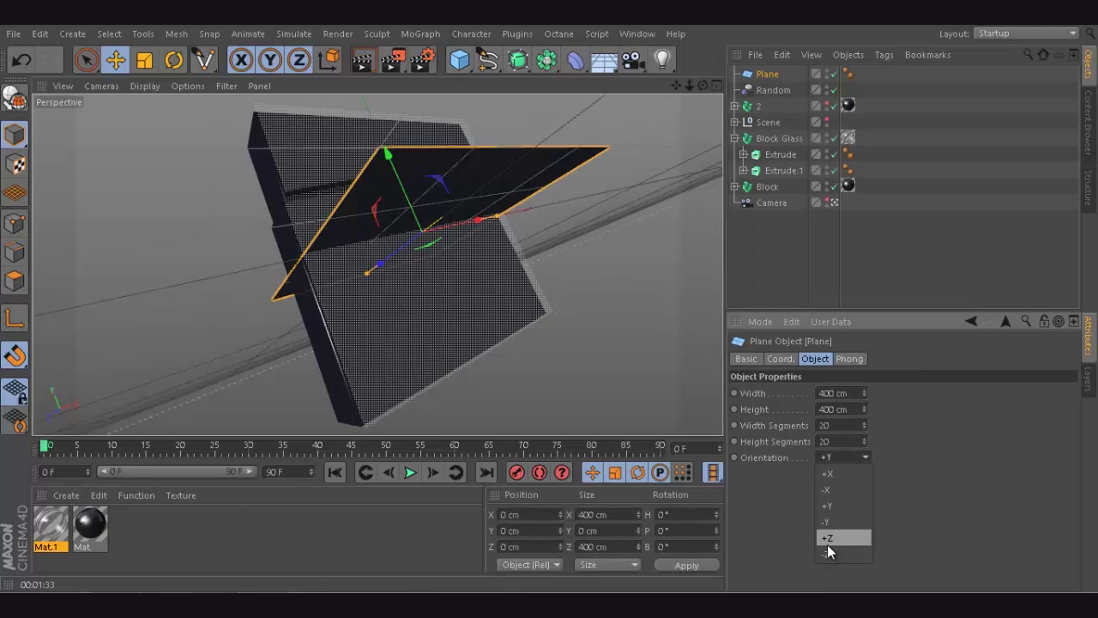
click(828, 544)
click(852, 459)
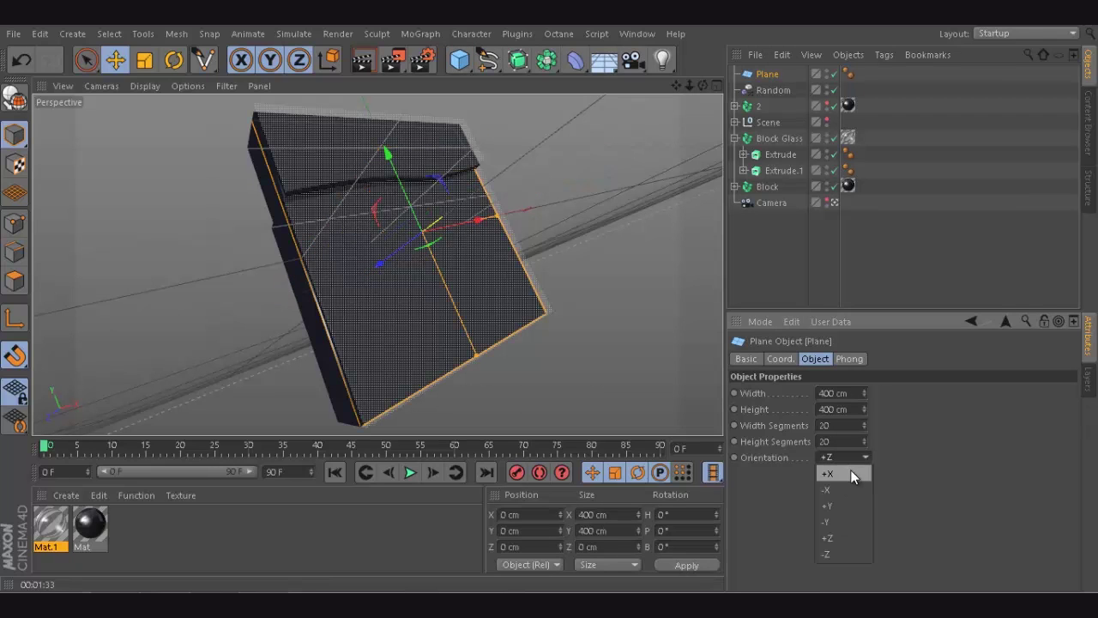
click(850, 474)
click(852, 457)
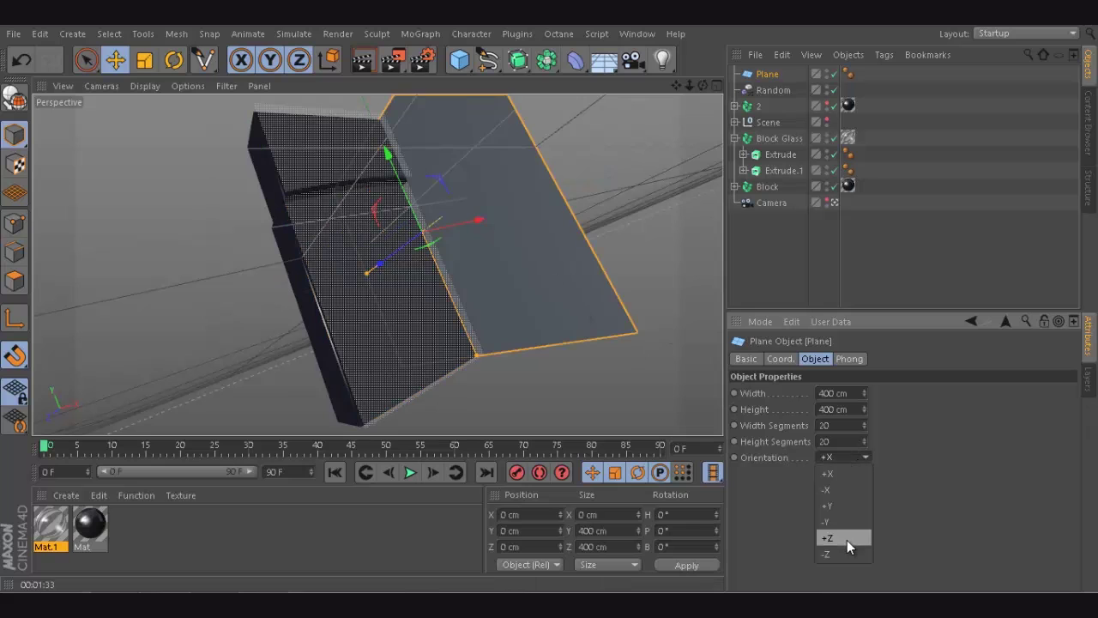
click(846, 540)
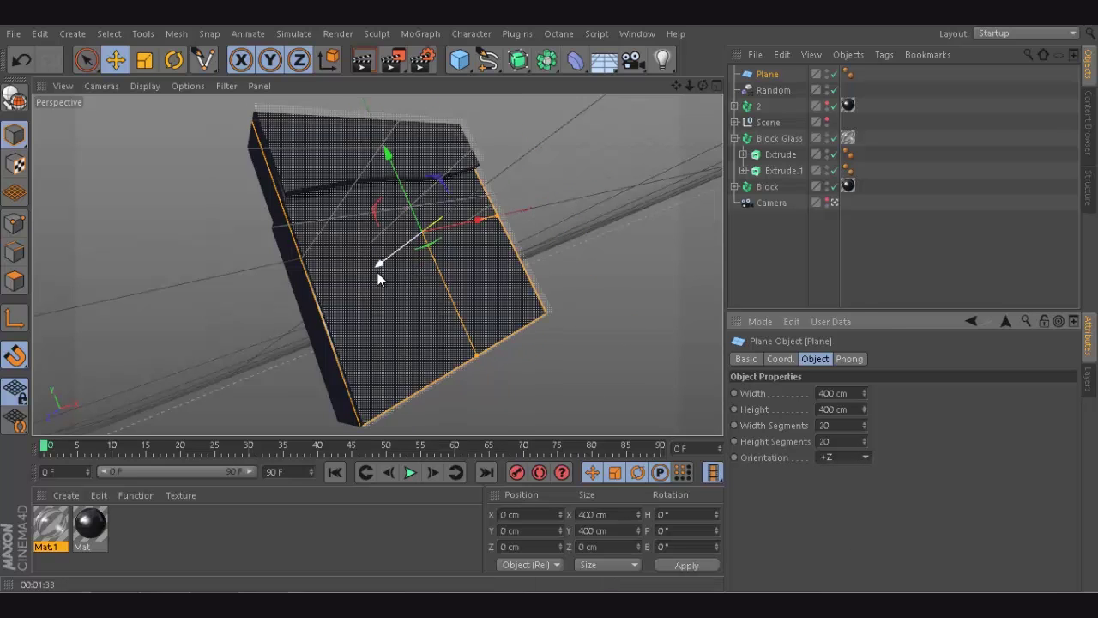
drag(378, 279, 669, 179)
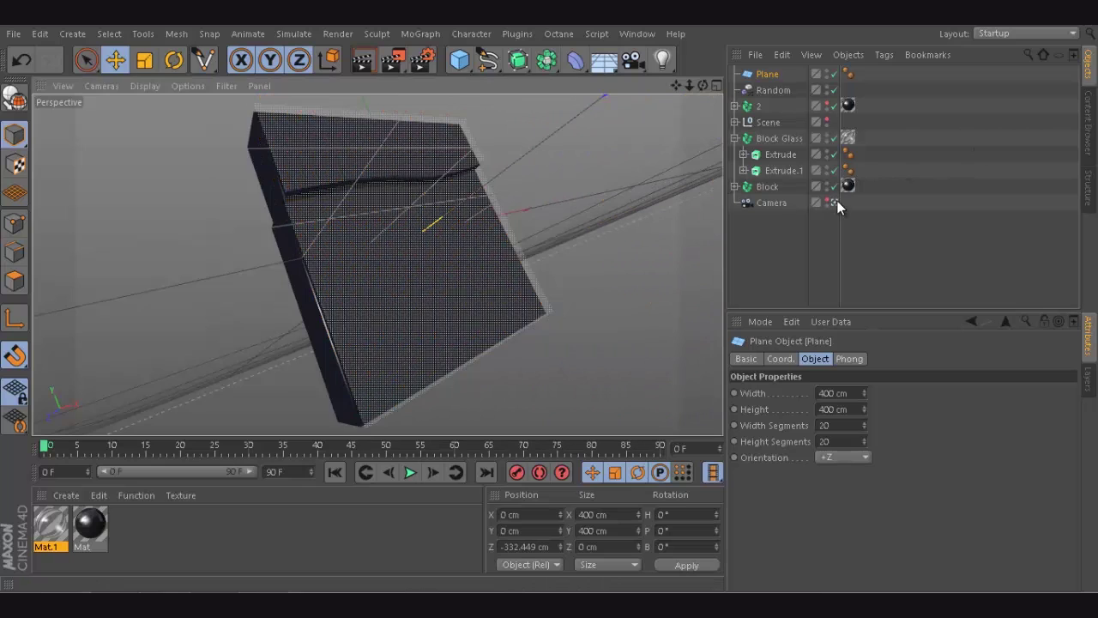
Step: Leave the camera view, widen the plane to about 1088 cm, and raise it to about 162 cm in Y
click(834, 203)
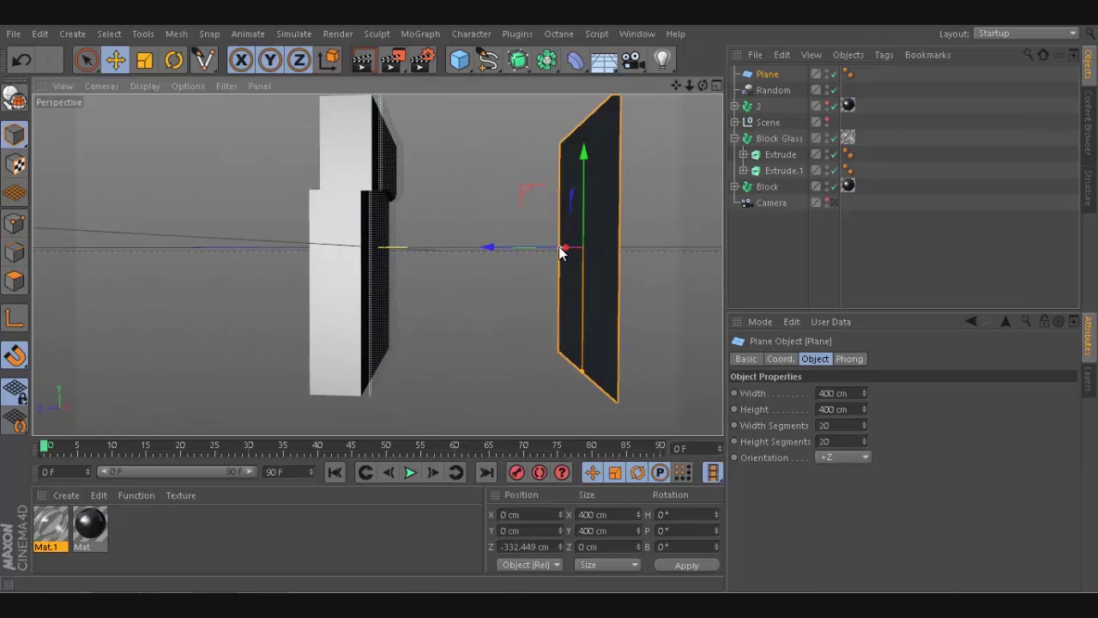
drag(559, 249, 536, 242)
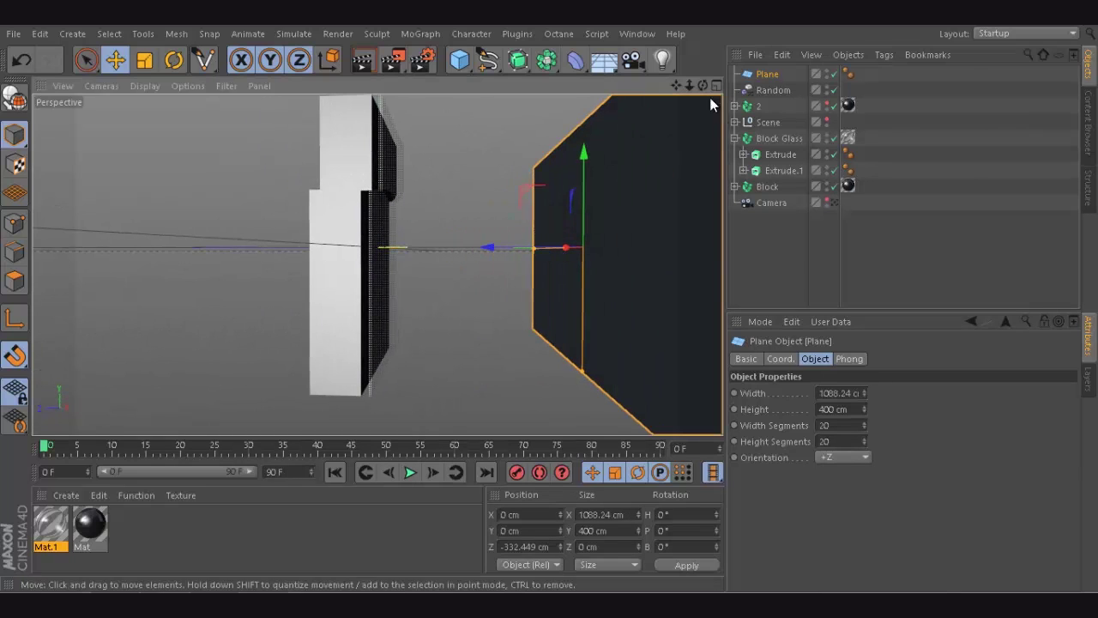
drag(702, 86, 549, 299)
drag(695, 86, 498, 146)
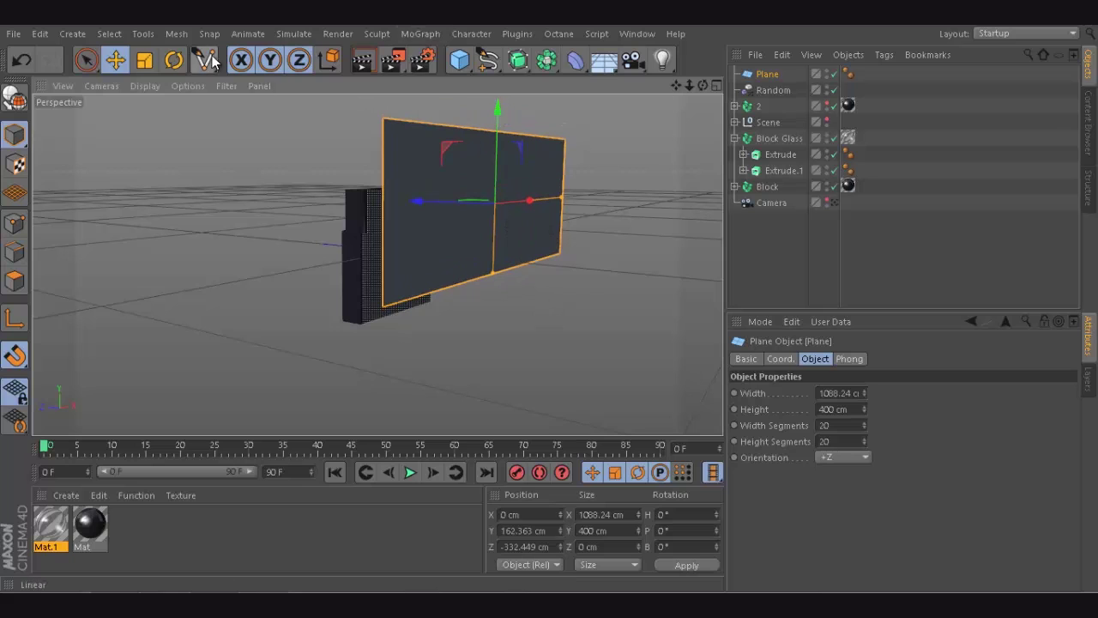
Step: Rotate the plane's bank to about 28.6° and enlarge it to about 2598 by 731 cm
click(173, 60)
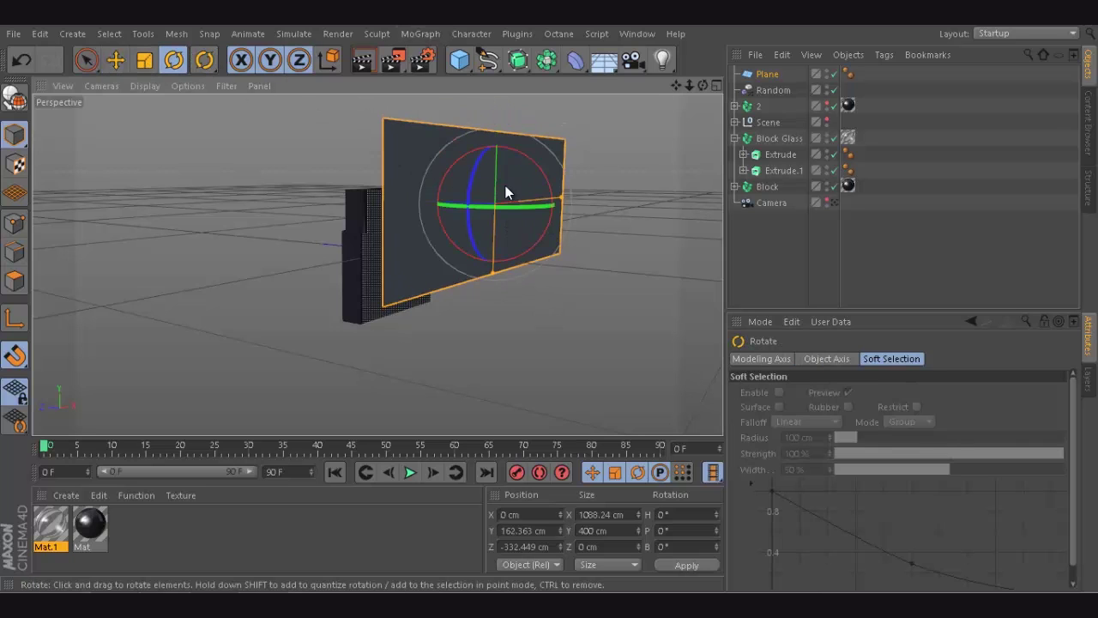
drag(473, 176, 501, 170)
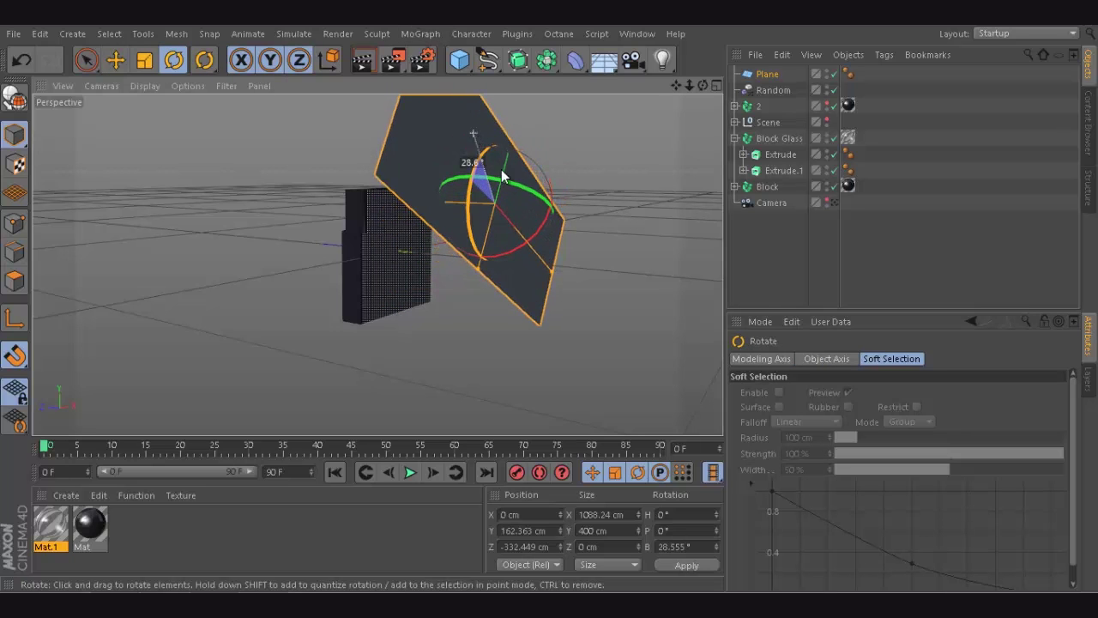
drag(553, 269, 618, 319)
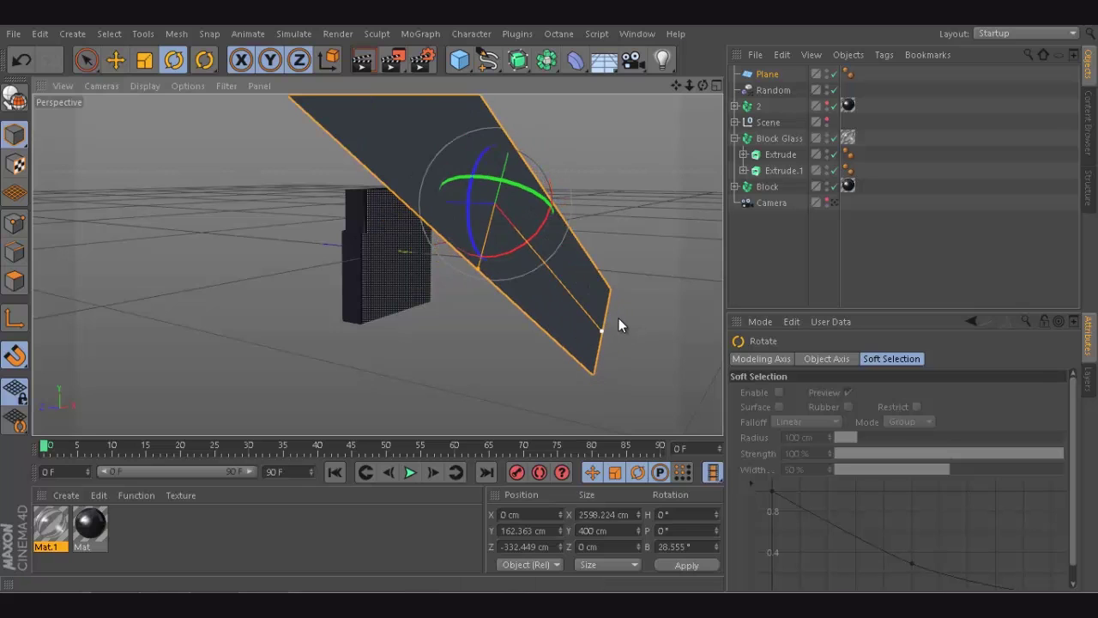
drag(485, 273, 464, 325)
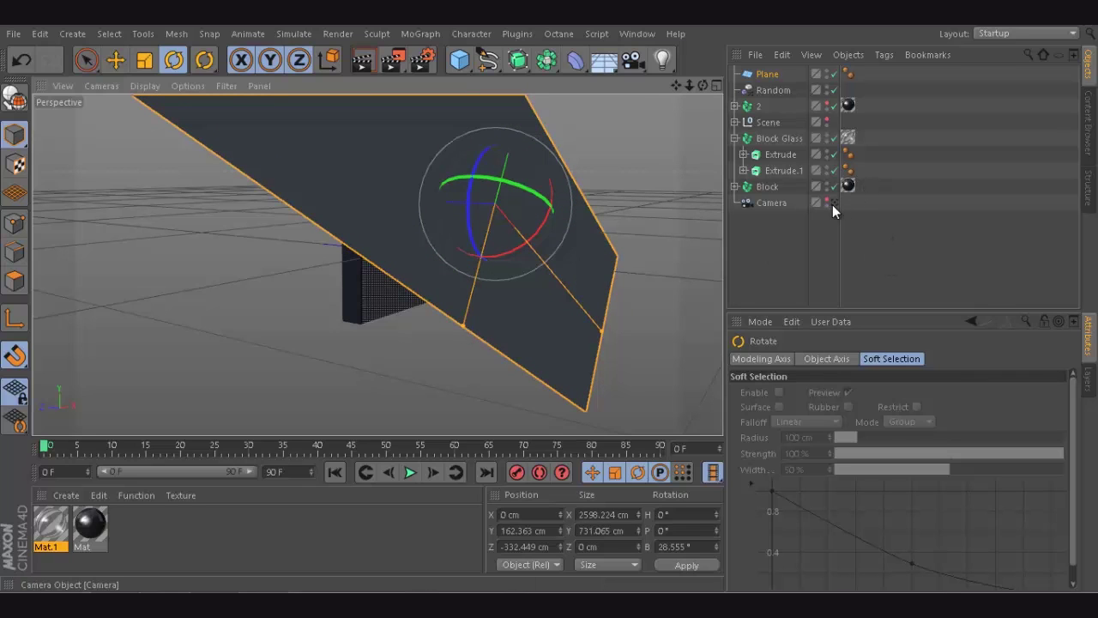
Step: Create a new material with color and specular disabled and only luminance enabled, and close the Material Editor
double_click(145, 521)
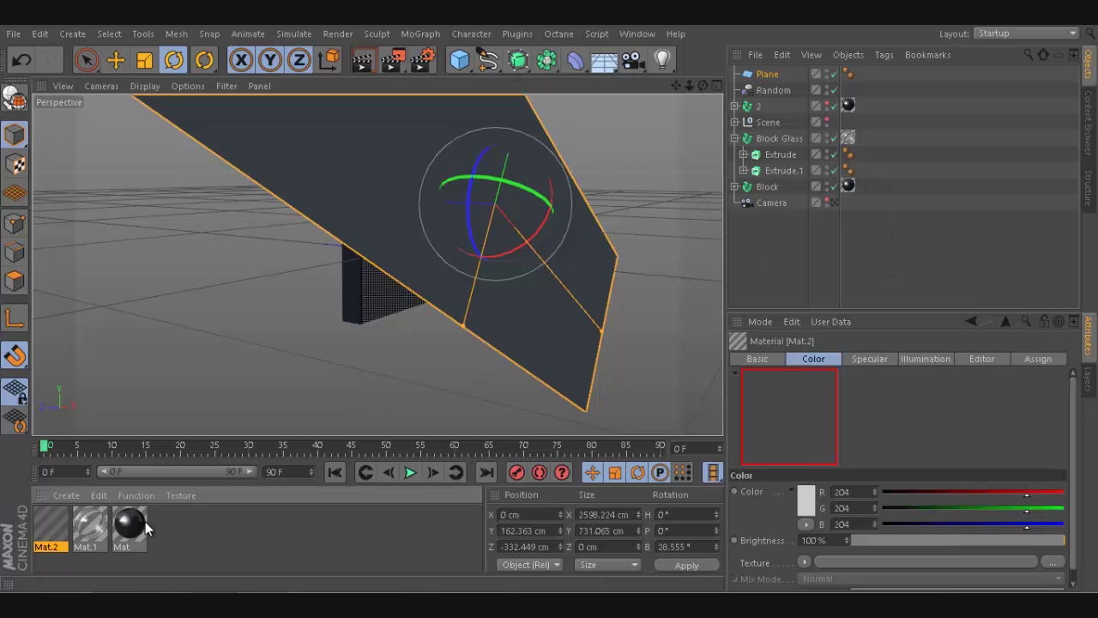
double_click(43, 525)
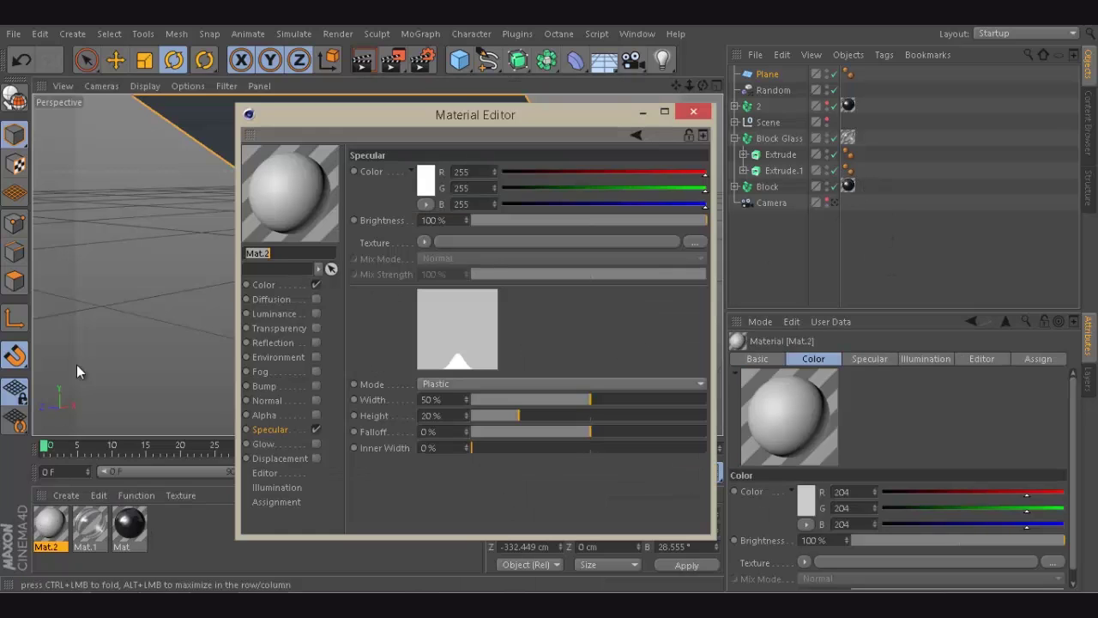
click(315, 284)
click(315, 429)
click(275, 313)
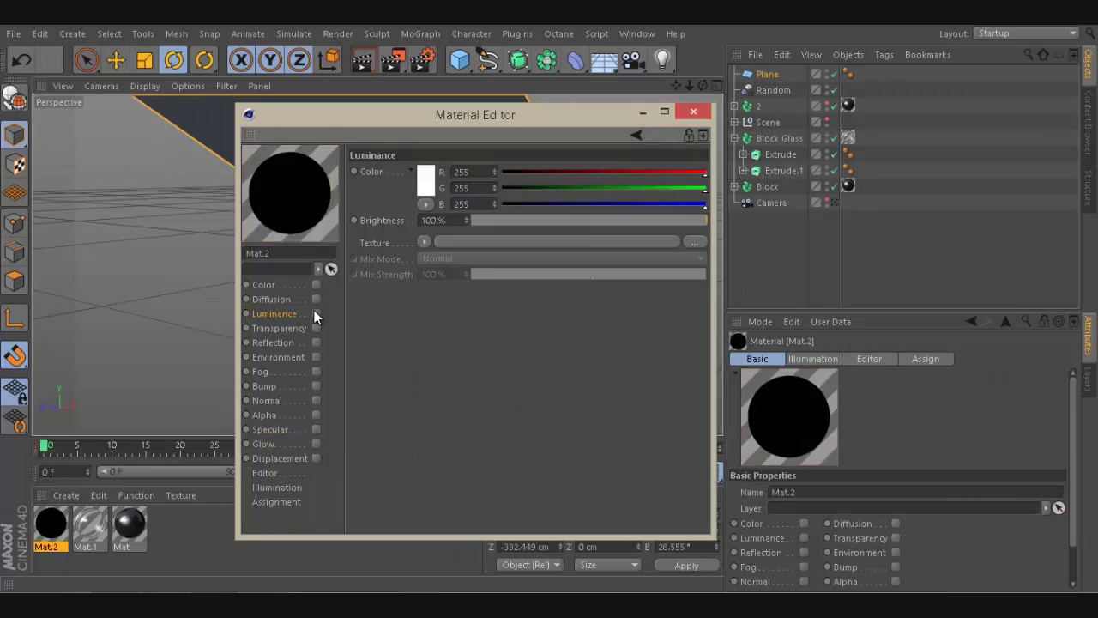
click(315, 313)
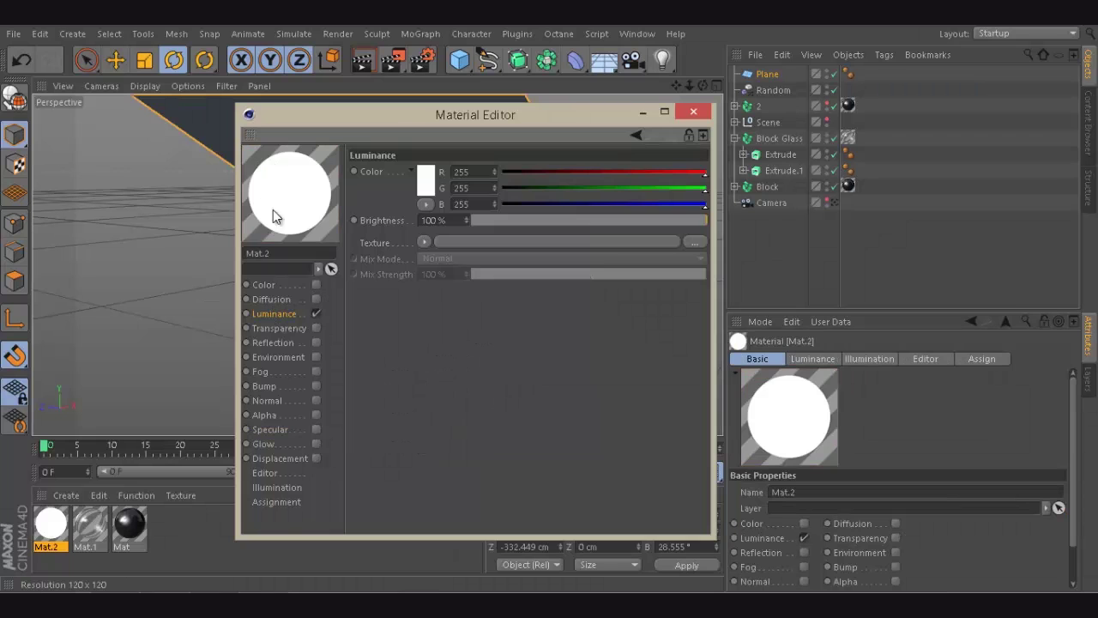
click(693, 112)
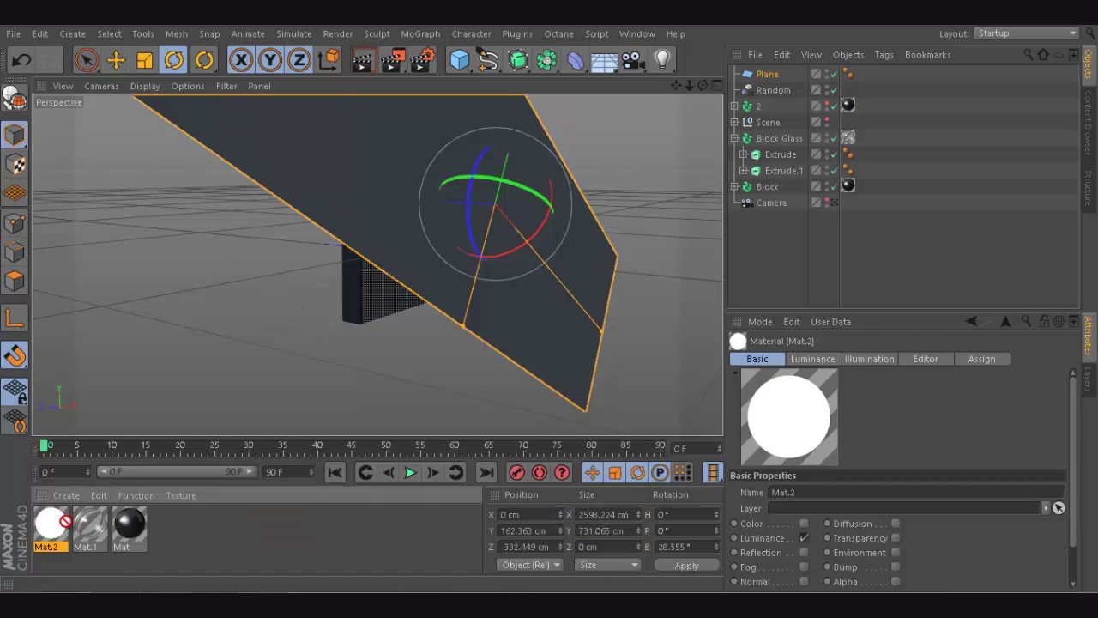
Step: Apply the luminous material Mat.2 to the plane and check the reflection in a render through the camera
drag(60, 516, 369, 159)
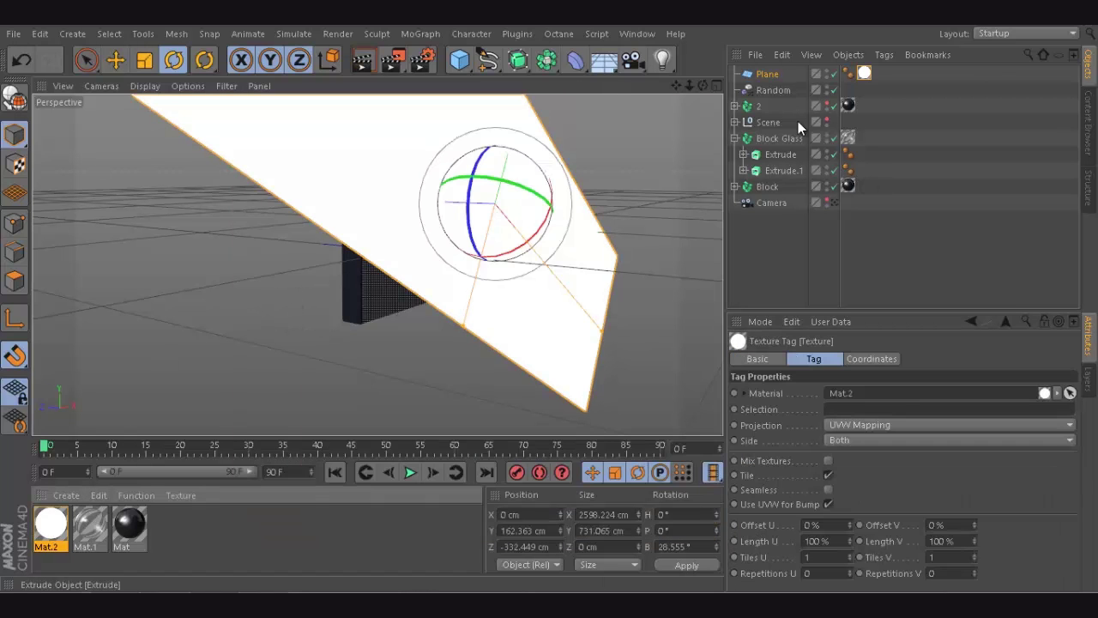
click(835, 202)
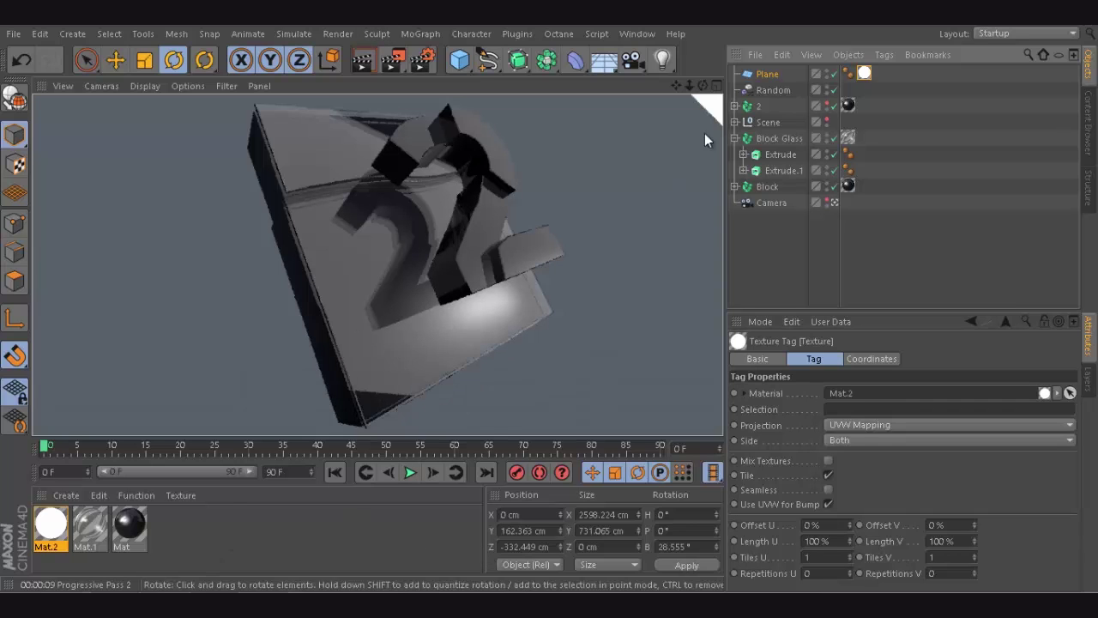
click(834, 203)
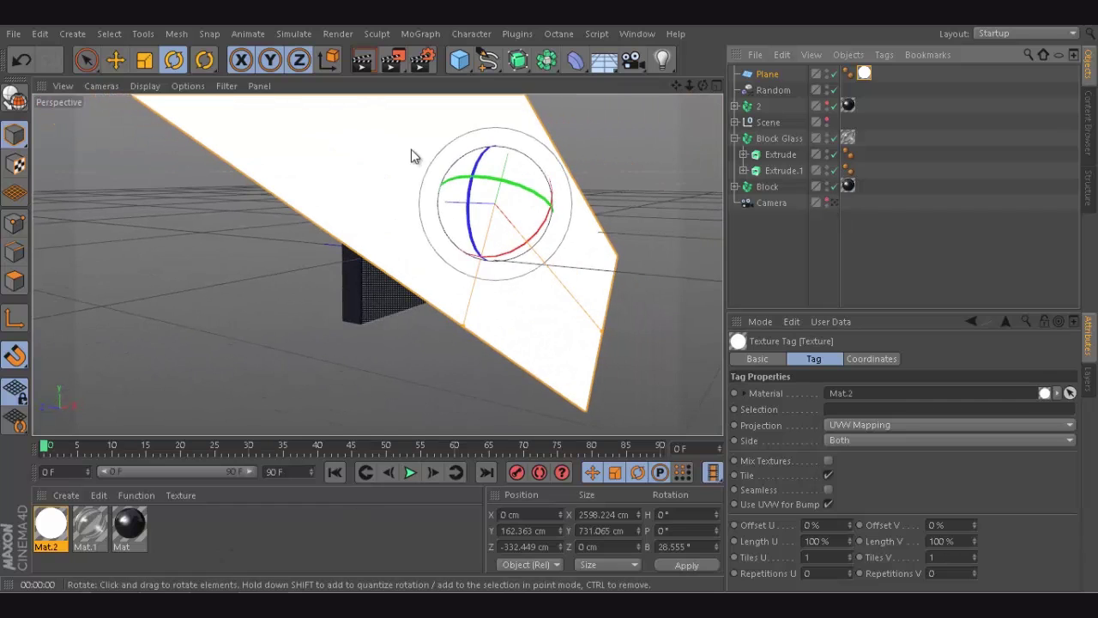
Step: Shift the luminous plane to about X 88 cm and Y 325 cm, and render the camera view
key(e)
drag(510, 157, 504, 247)
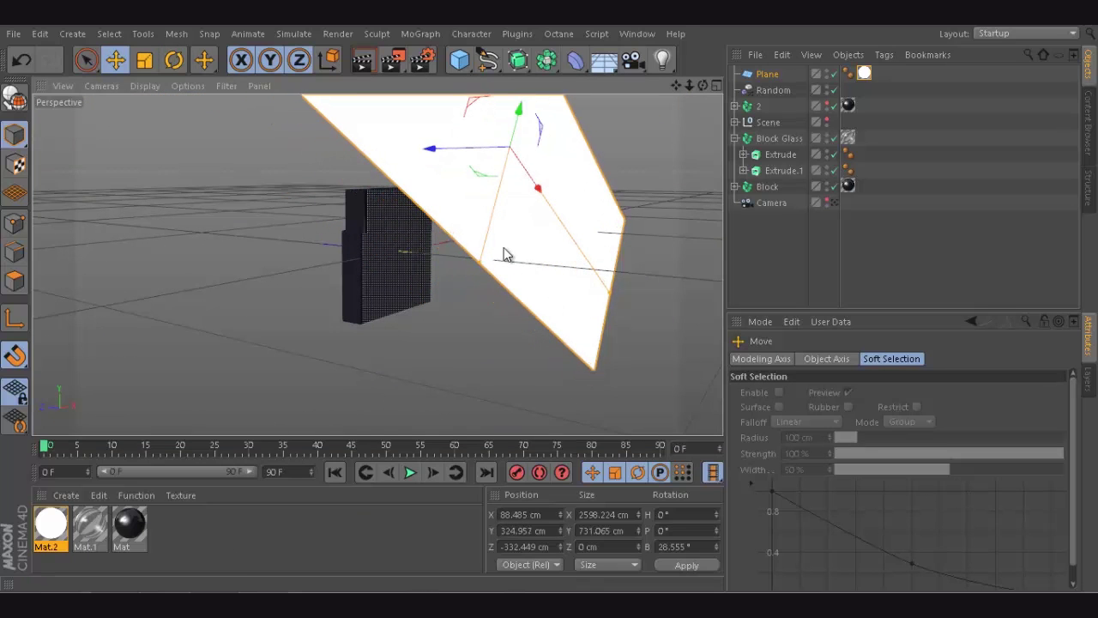
click(834, 203)
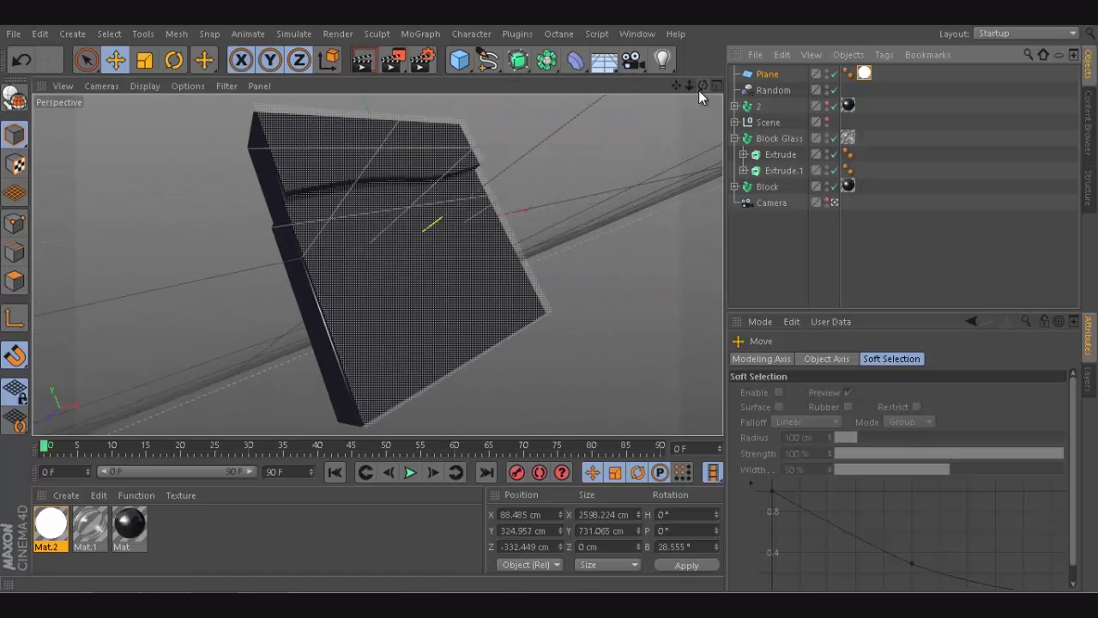
click(362, 60)
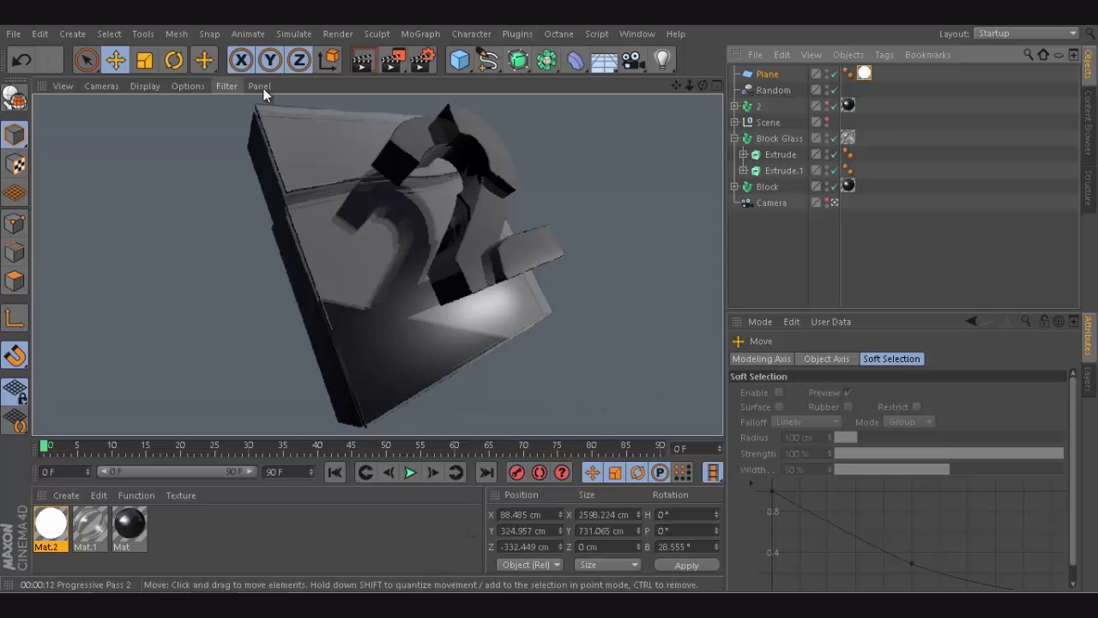
Step: Add a second plane through the block and resize it to about 835 by 163 cm
click(796, 230)
drag(463, 70, 603, 114)
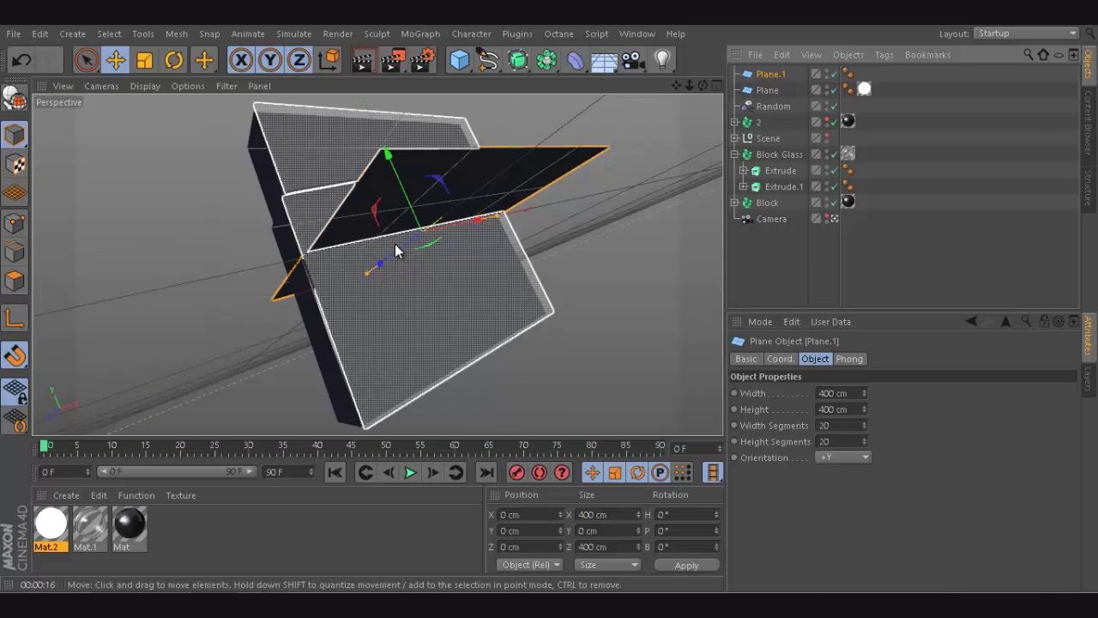
drag(368, 276, 605, 213)
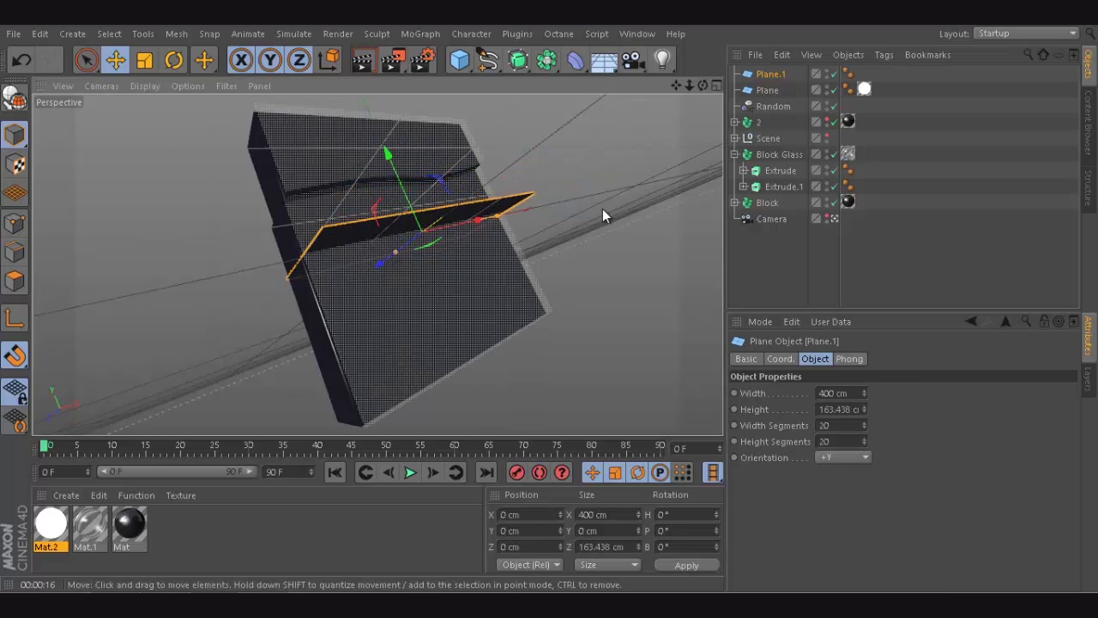
mouse_move(522, 216)
mouse_down()
mouse_move(562, 215)
mouse_move(530, 212)
mouse_move(540, 209)
mouse_up()
Step: Apply Mat.2 to the second plane and raise it above the block to about 425 cm in Y
drag(50, 523, 214, 266)
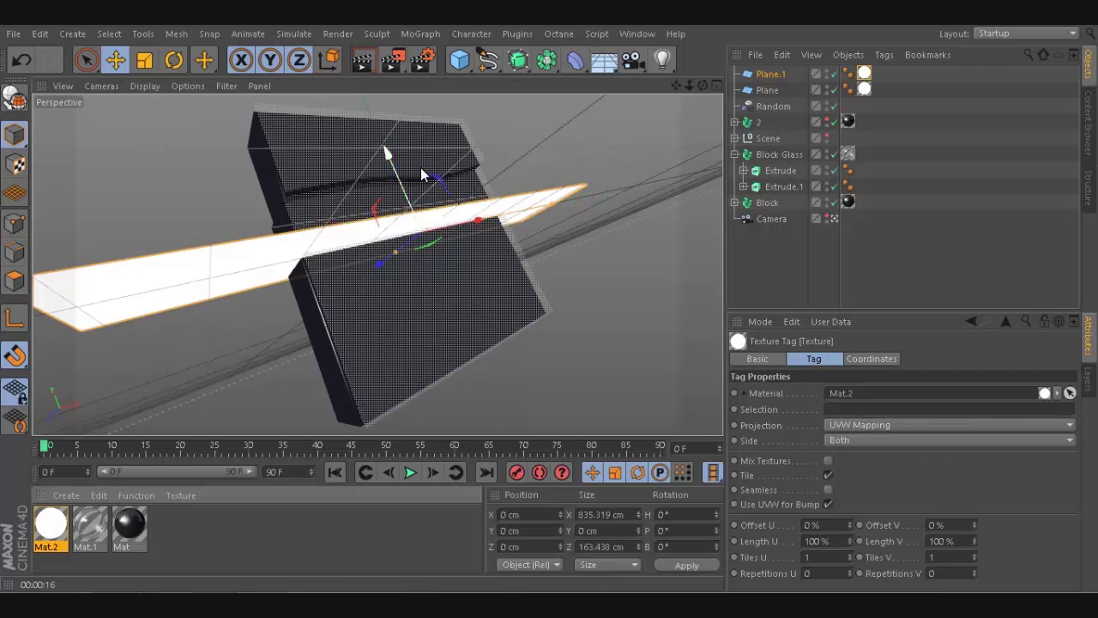
drag(388, 154, 548, 306)
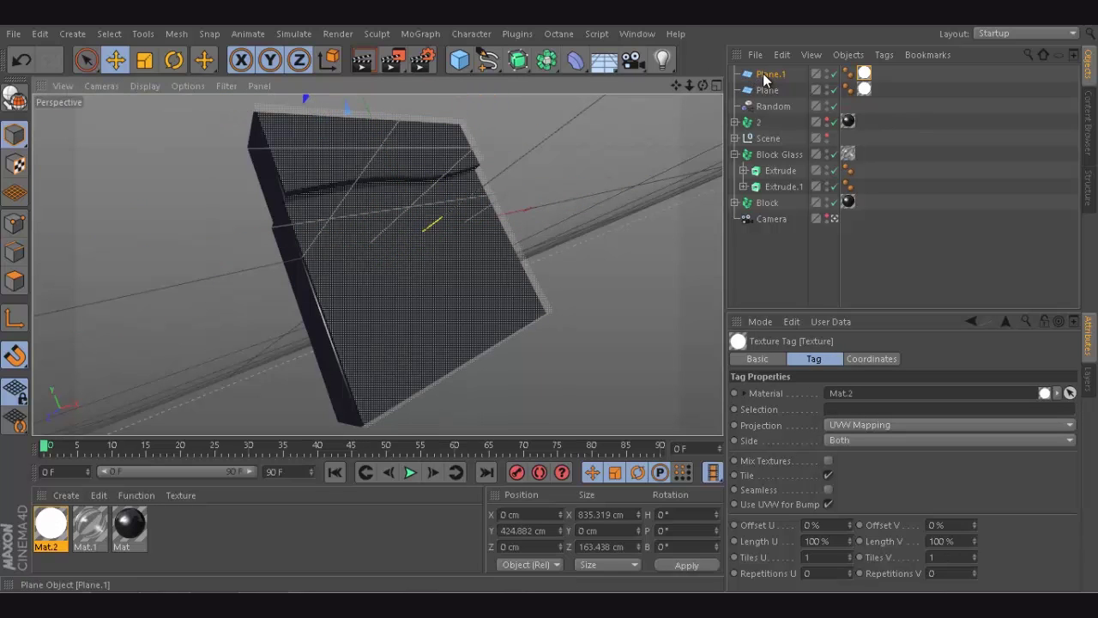
Step: Duplicate Plane.1 and set the copy's Y position to 0 cm
ctrl+drag(767, 76, 769, 89)
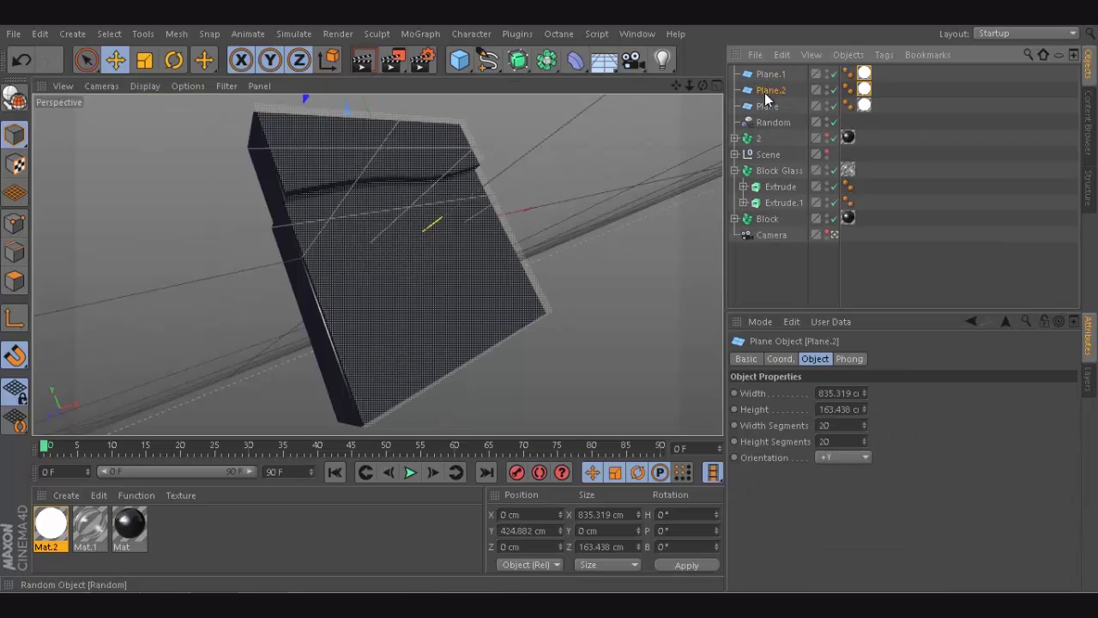
click(790, 364)
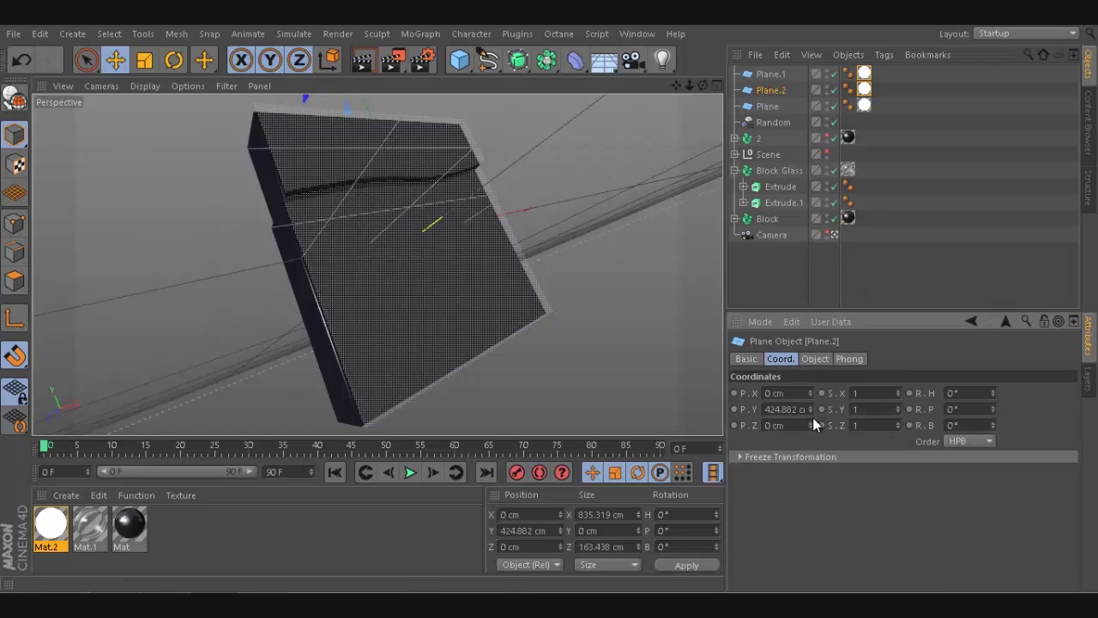
double_click(777, 408)
text(0)
key(Return)
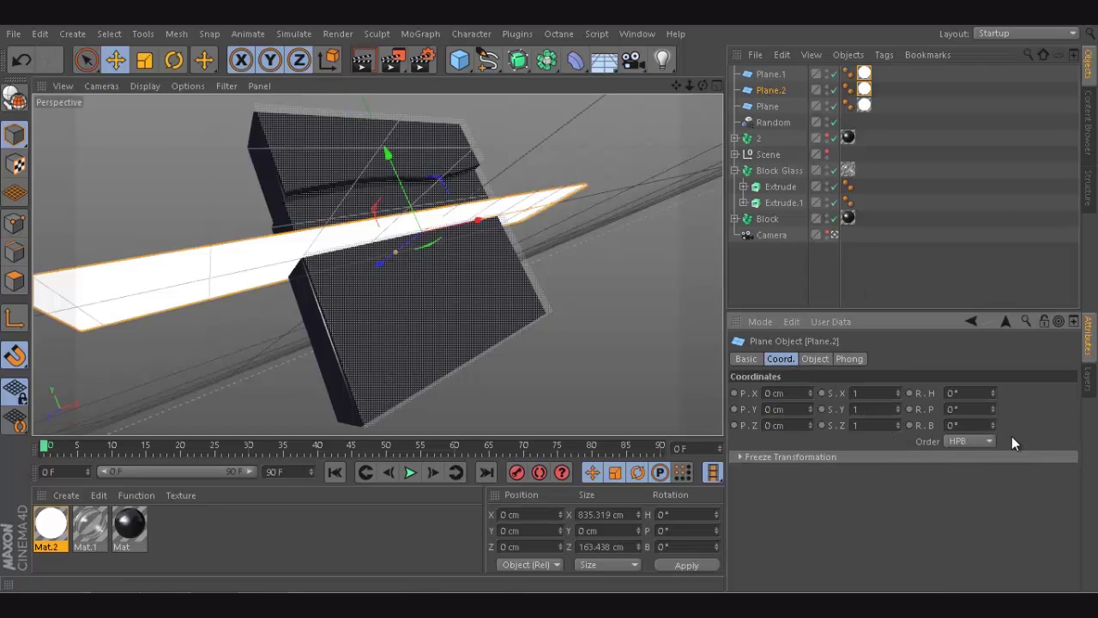
Step: Lower Plane.2 beneath the block to about -561 cm in Y and render the viewport
drag(386, 154, 552, 302)
key(ctrl+r)
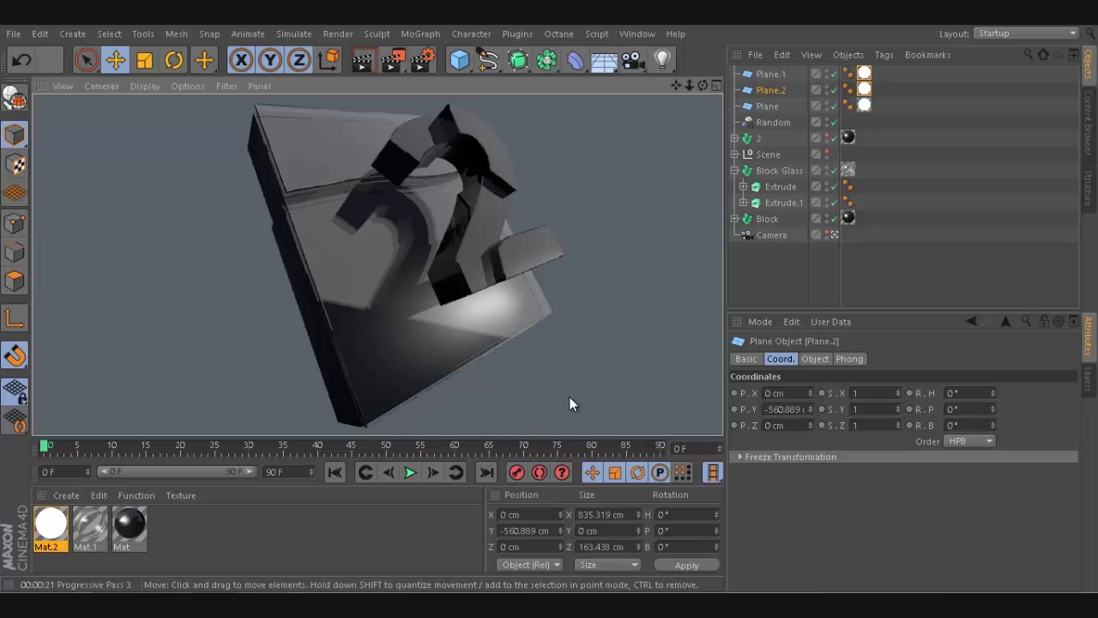
Step: Check the reference render and set Mat.1's transparency absorption color to pale pink, RGB 255, 223, 221
key(alt+Tab)
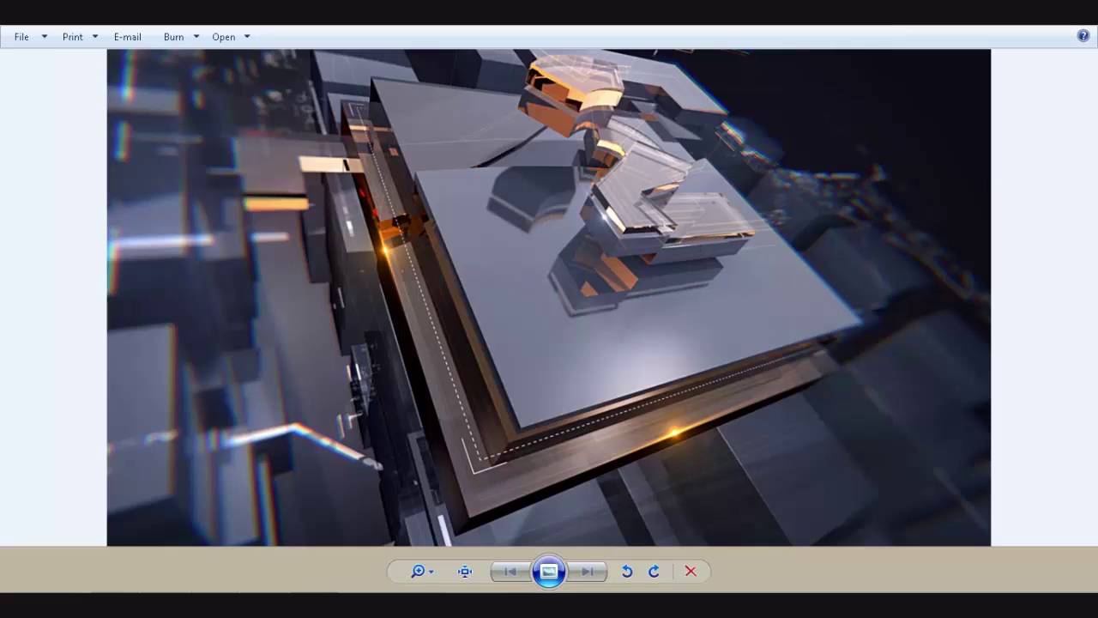
click(1034, 26)
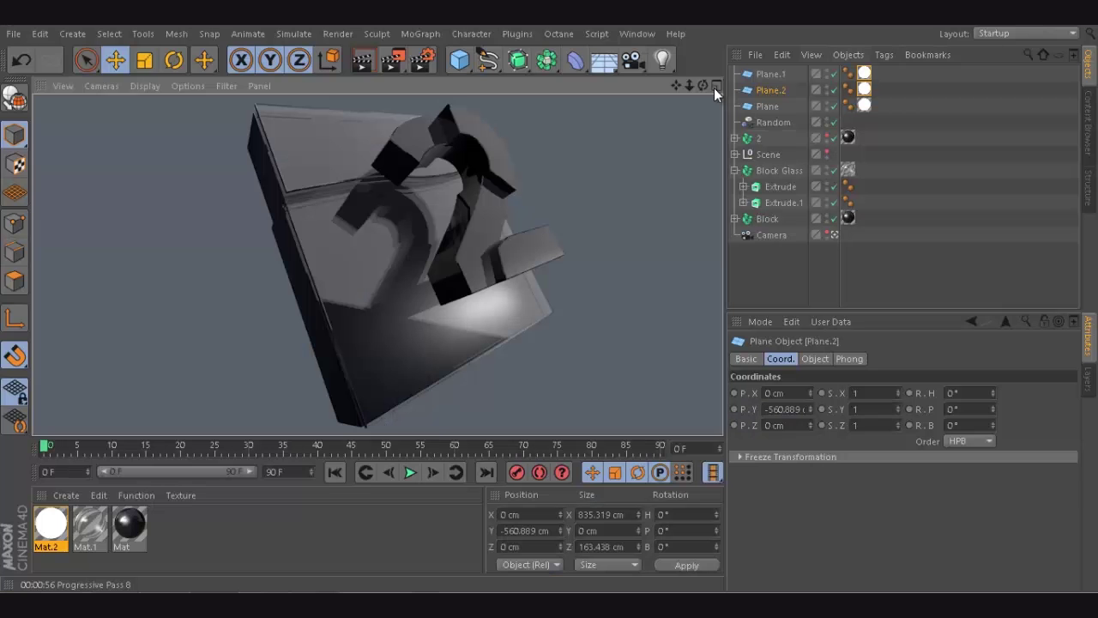
double_click(86, 524)
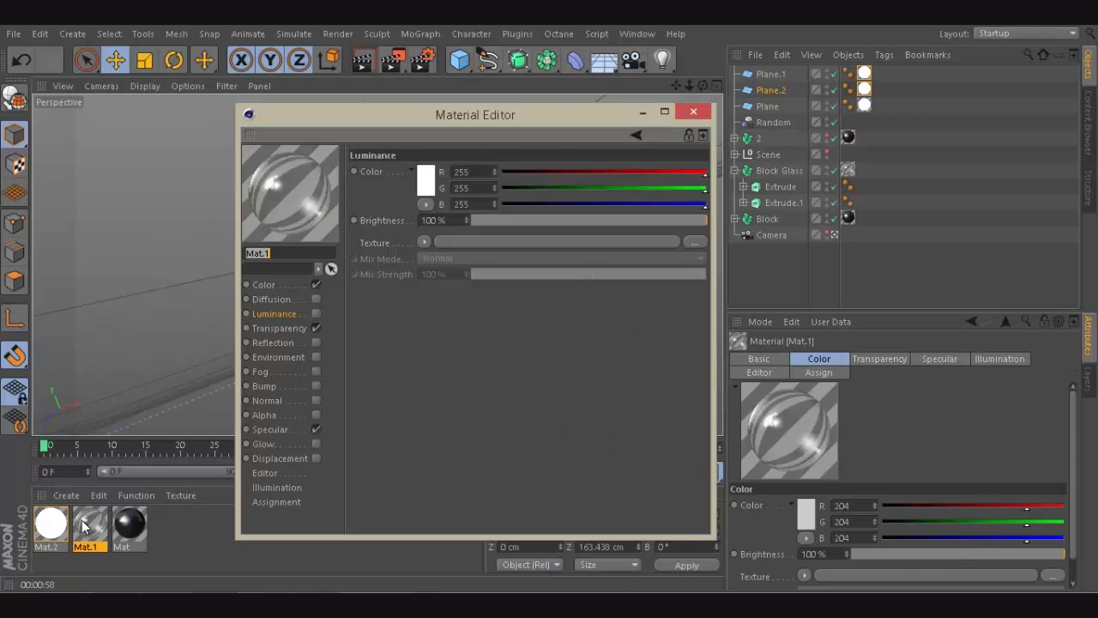
click(281, 328)
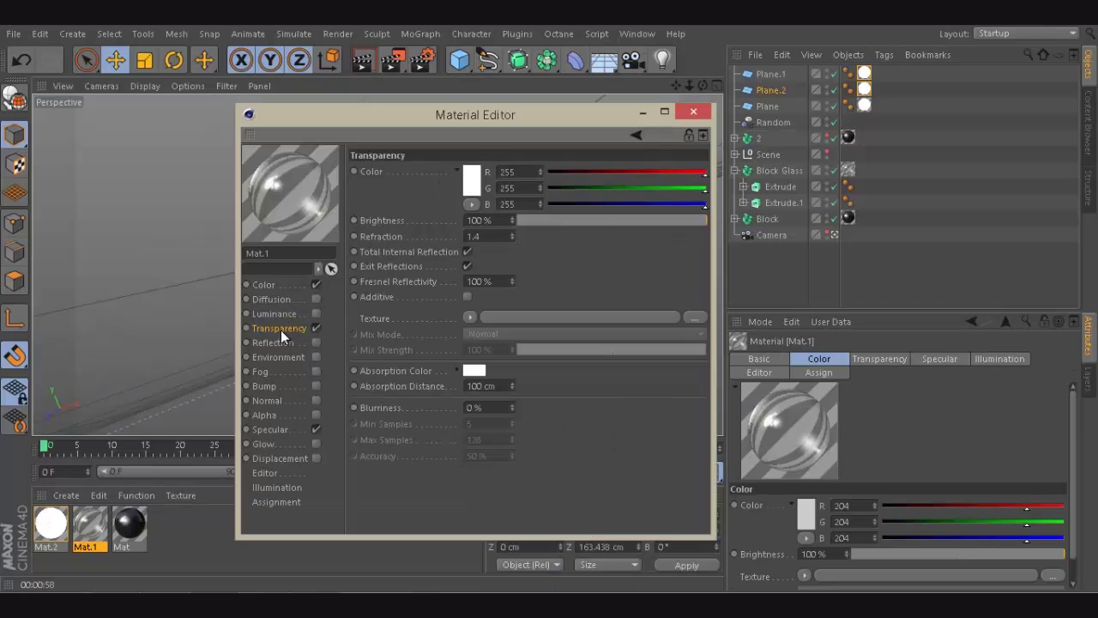
click(459, 369)
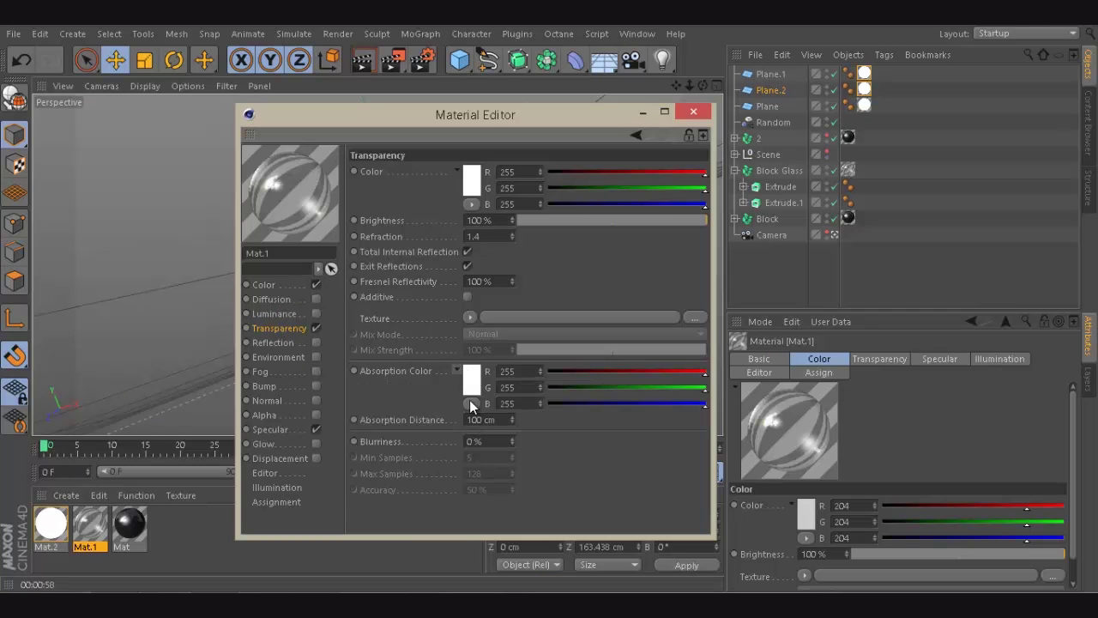
click(471, 403)
click(495, 455)
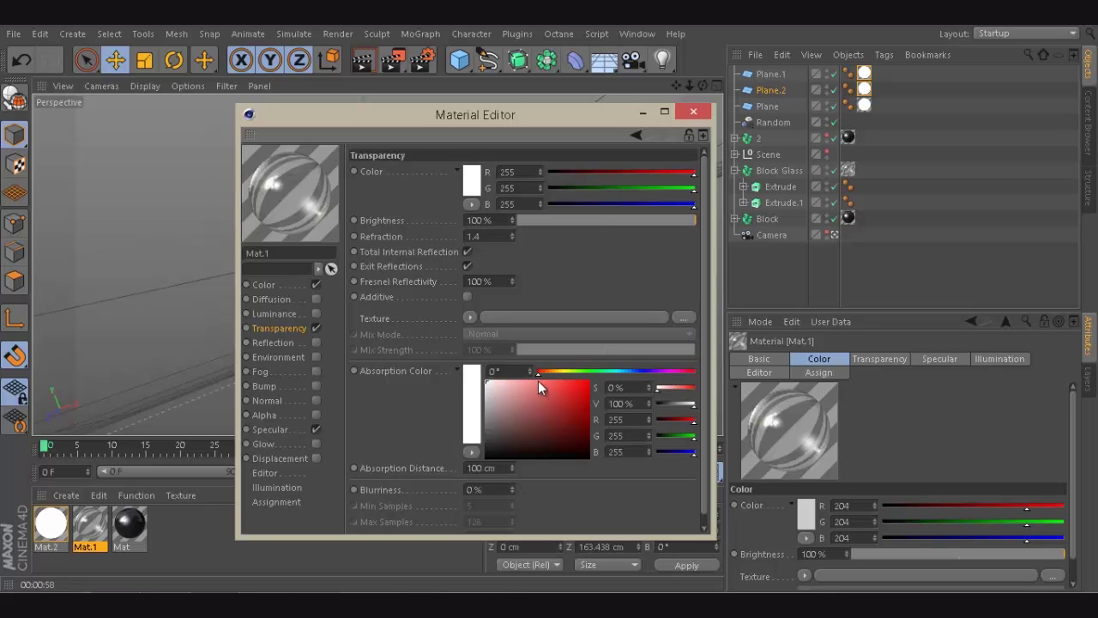
drag(539, 374, 498, 379)
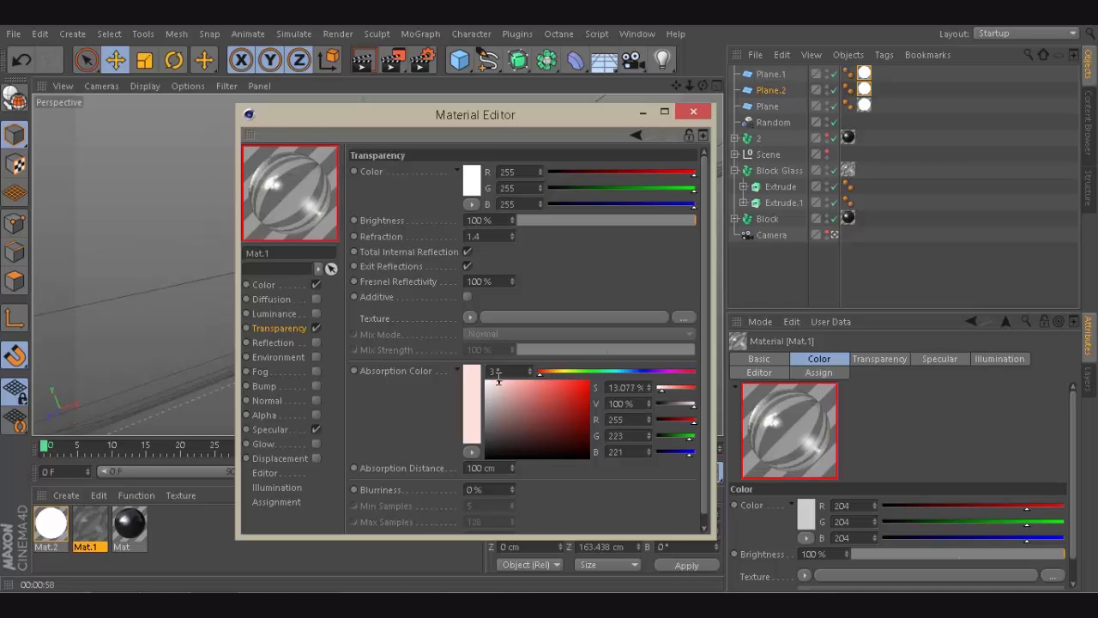
Step: Set Mat.1's absorption distance to 20 cm and render the viewport
drag(416, 118, 701, 114)
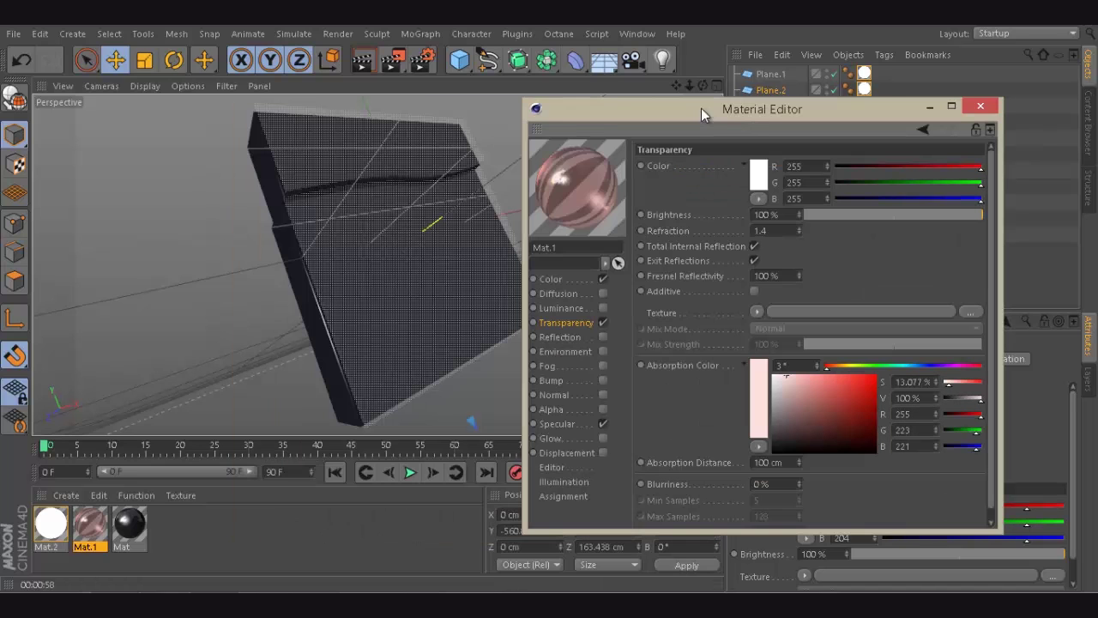
click(785, 462)
text(20)
key(Return)
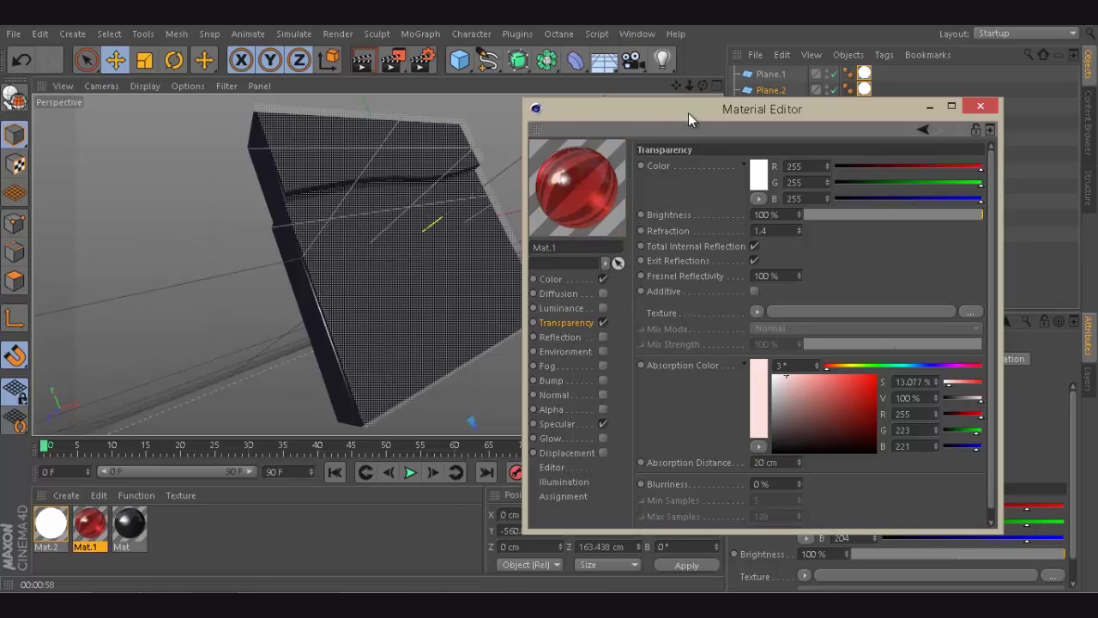
click(929, 106)
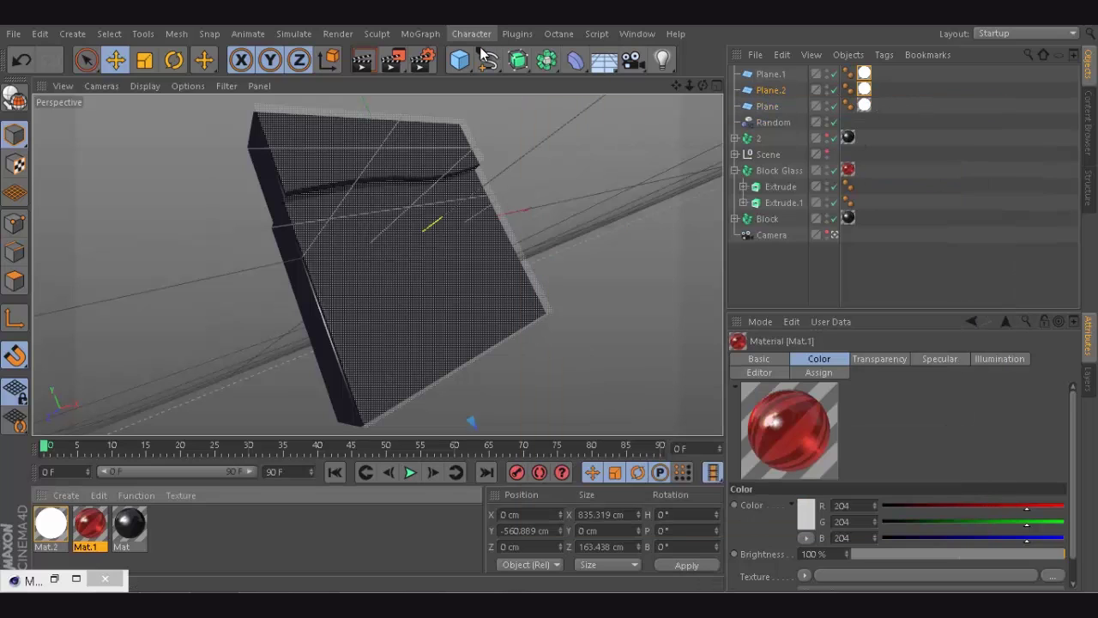
key(ctrl+r)
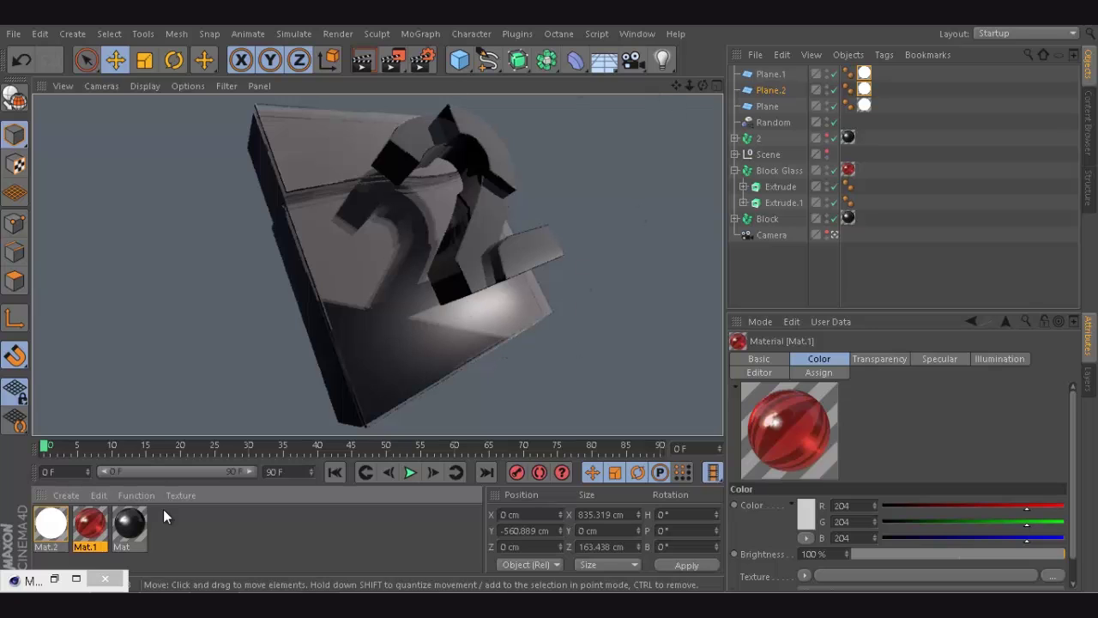
Step: Apply Mat.1 to the 2 object and render the viewport with the Scene object shown in the editor
drag(89, 533, 849, 141)
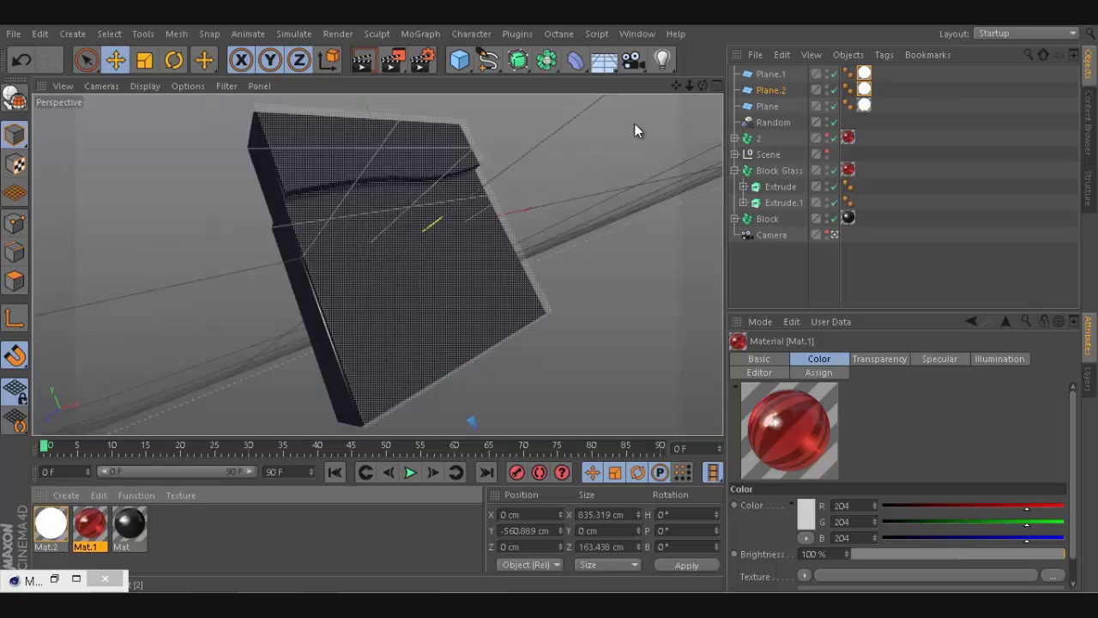
click(827, 151)
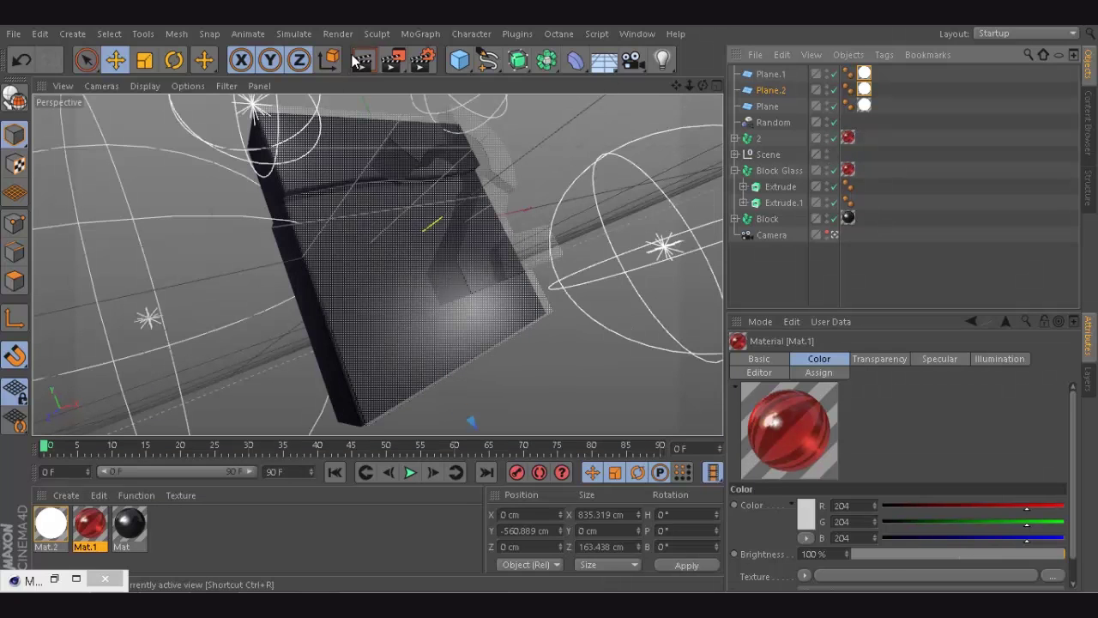
key(ctrl+r)
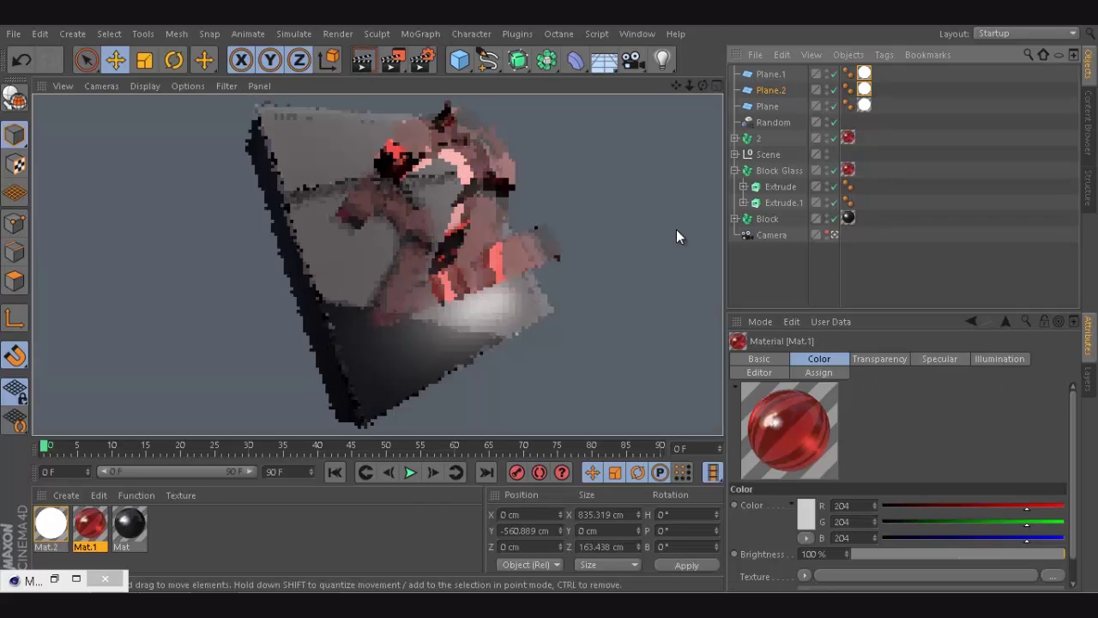